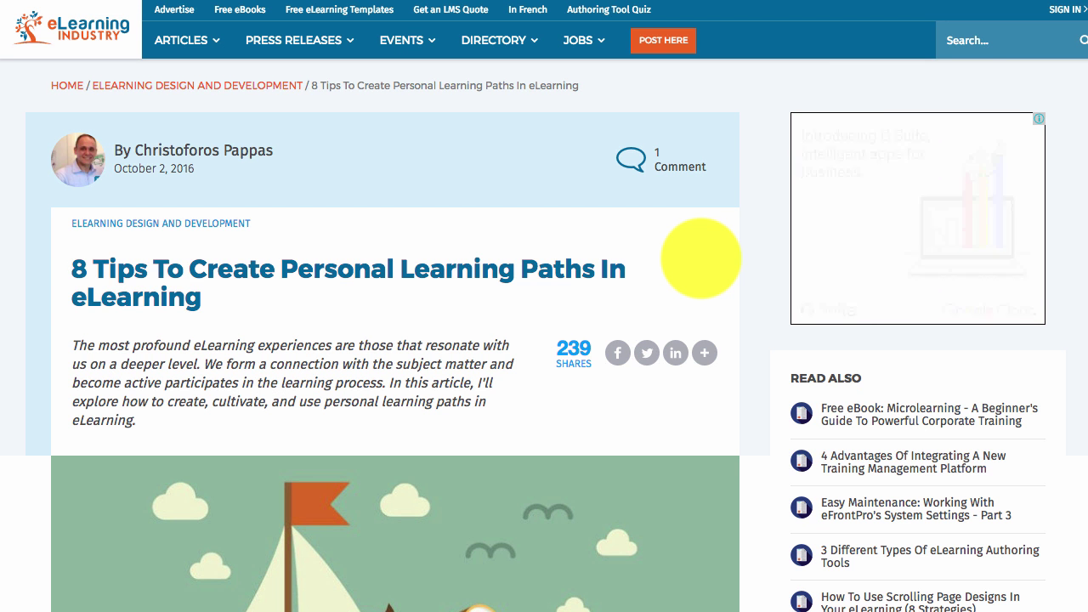
# Step: Read through the article on creating personal learning paths in eLearning
pyautogui.scroll(-10, 700, 258)
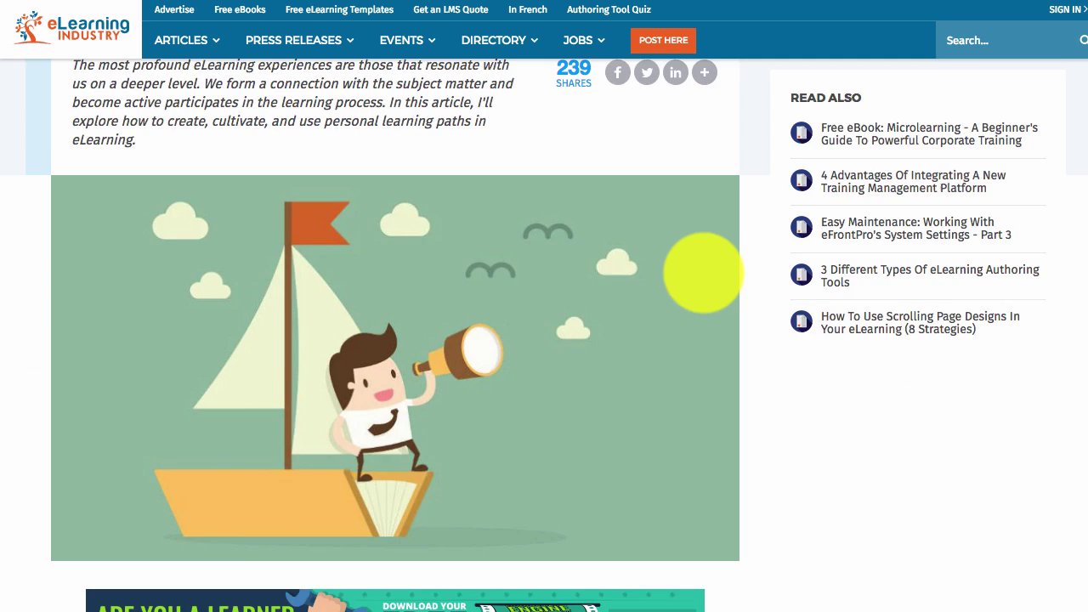
pyautogui.scroll(-5, 699, 274)
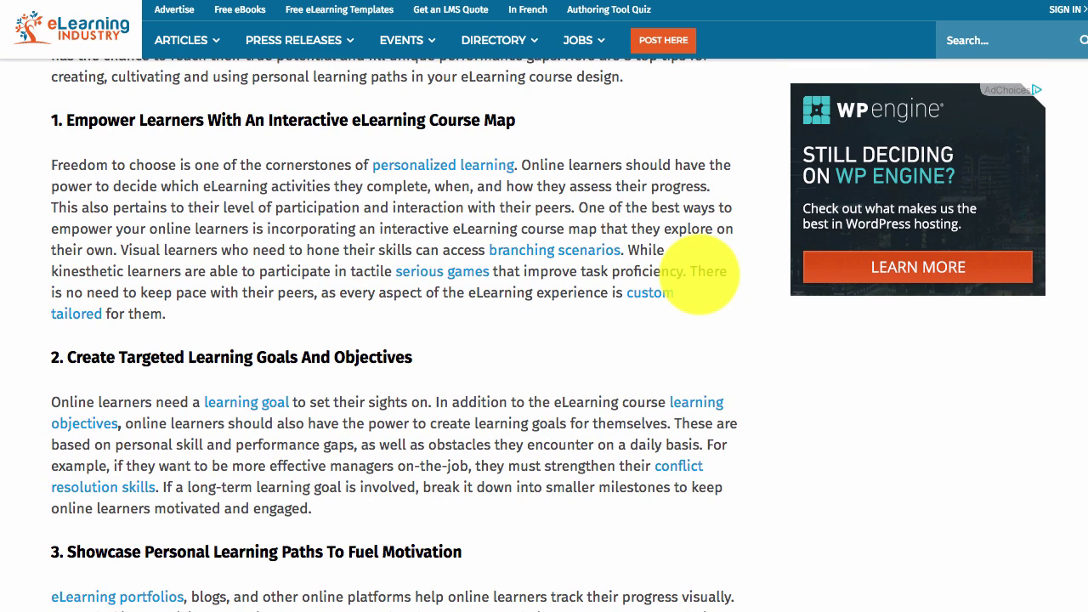
pyautogui.scroll(-5, 699, 274)
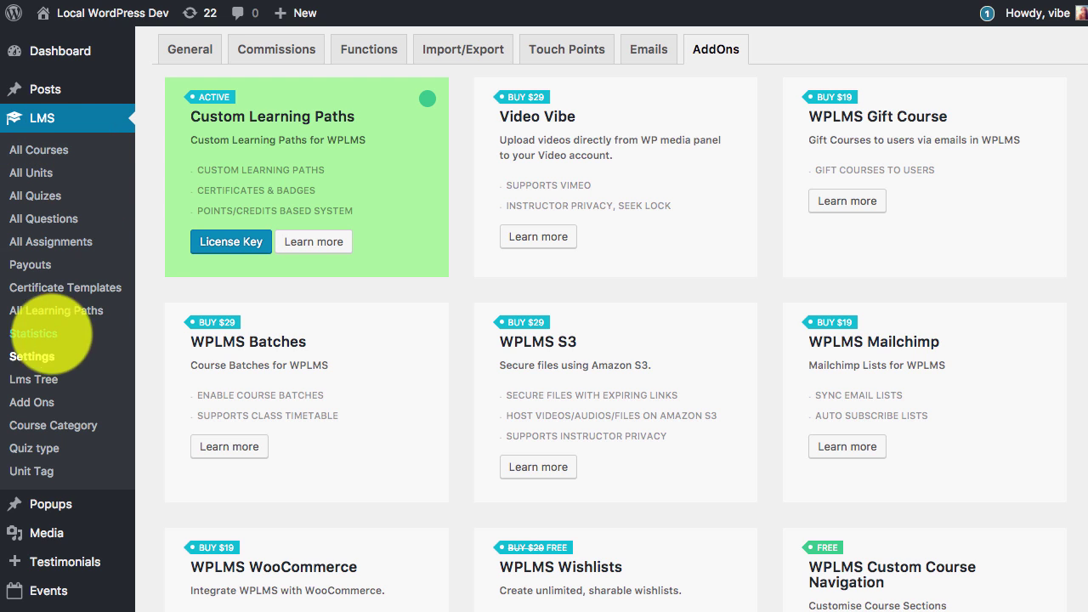
# Step: Open the Mobile Apps Developer learning path for editing and look over its title and description text
pyautogui.click(56, 311)
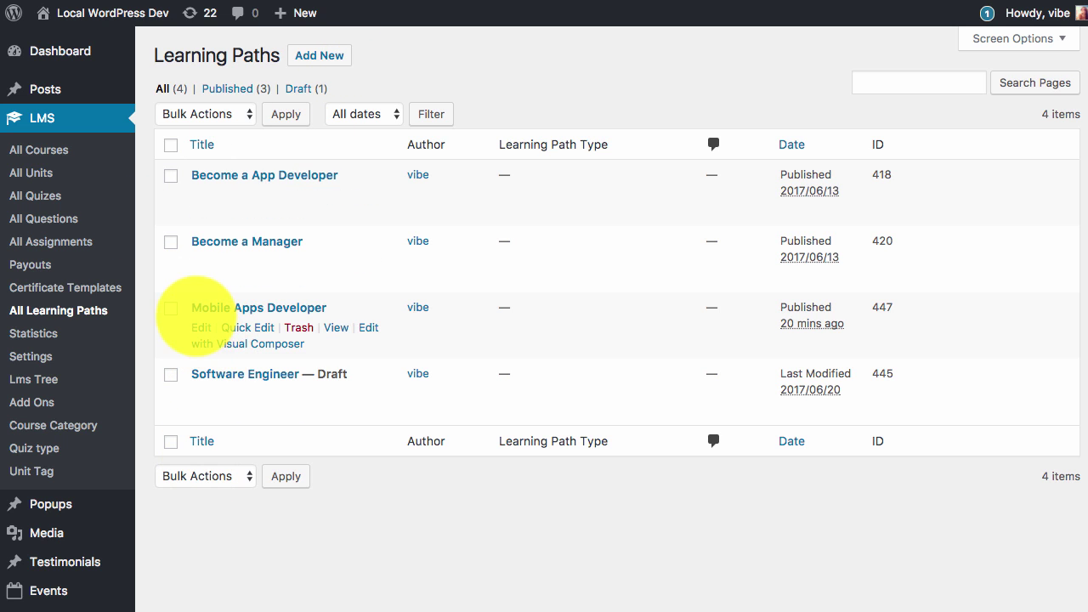
pyautogui.click(200, 327)
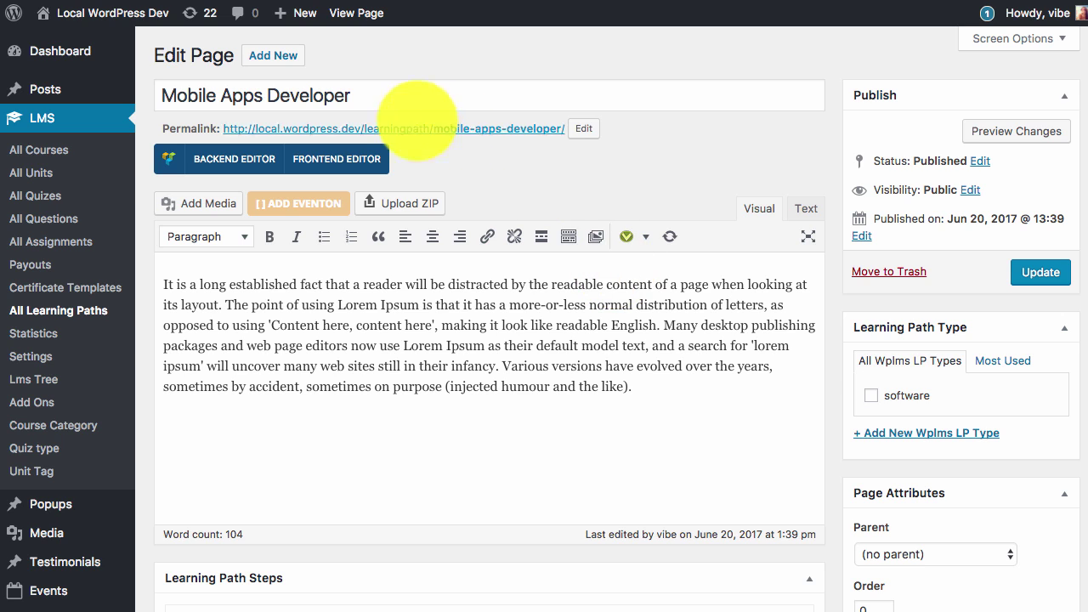
pyautogui.click(412, 94)
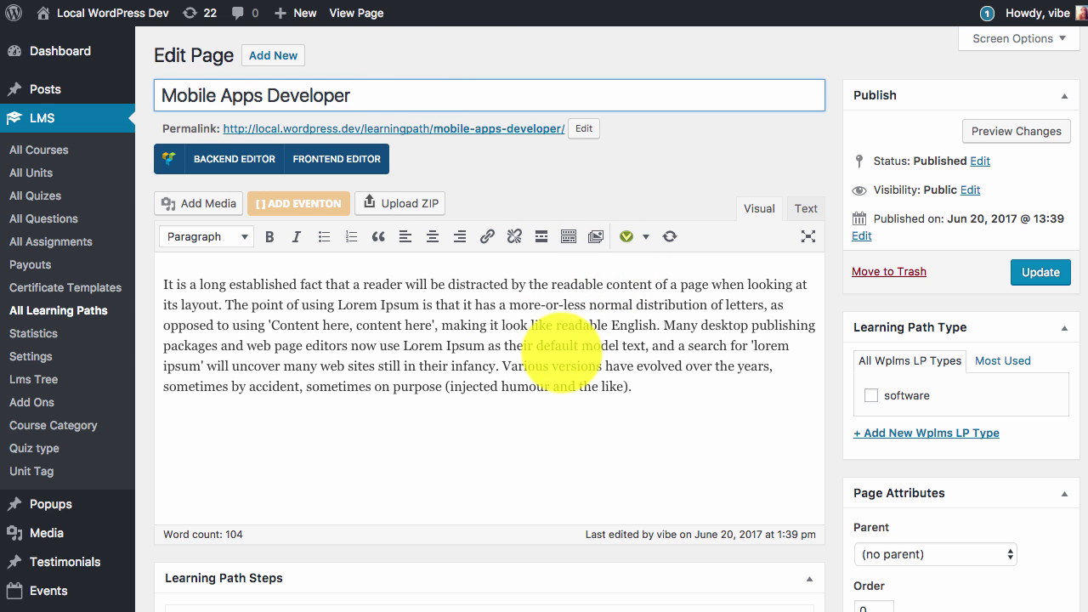
pyautogui.click(578, 345)
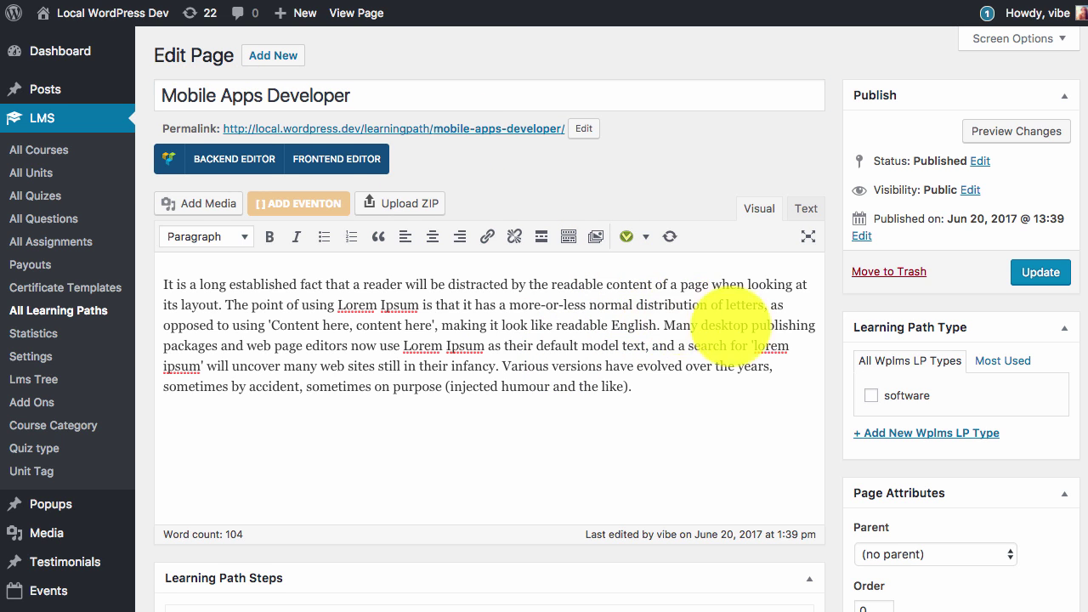
# Step: Collapse the Learning Path Steps section and review the display and sequence options under Learning Path Settings
pyautogui.scroll(-1, 807, 272)
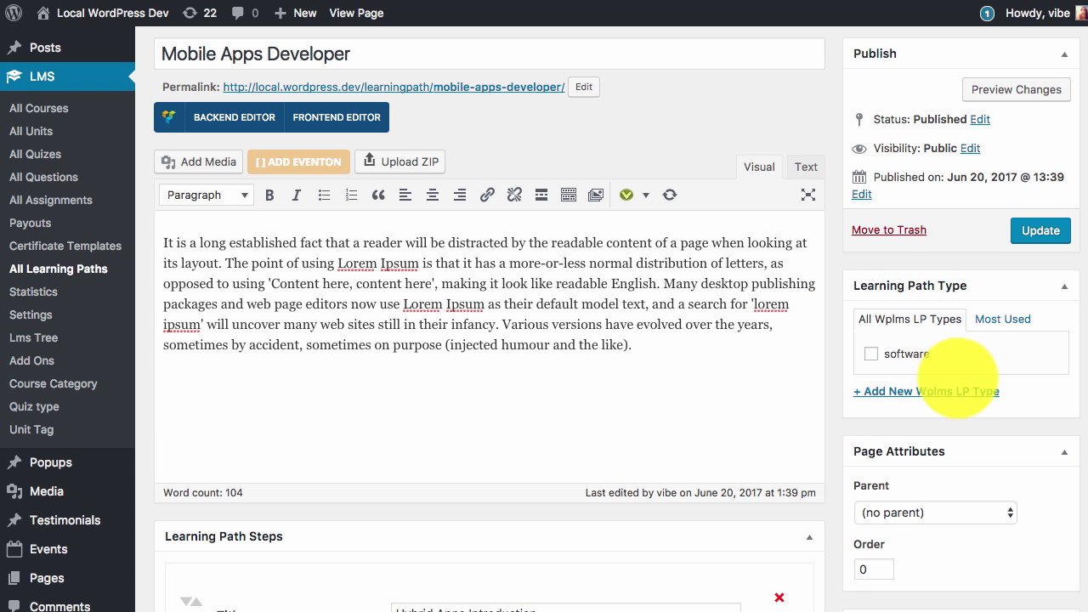
pyautogui.scroll(-5, 947, 388)
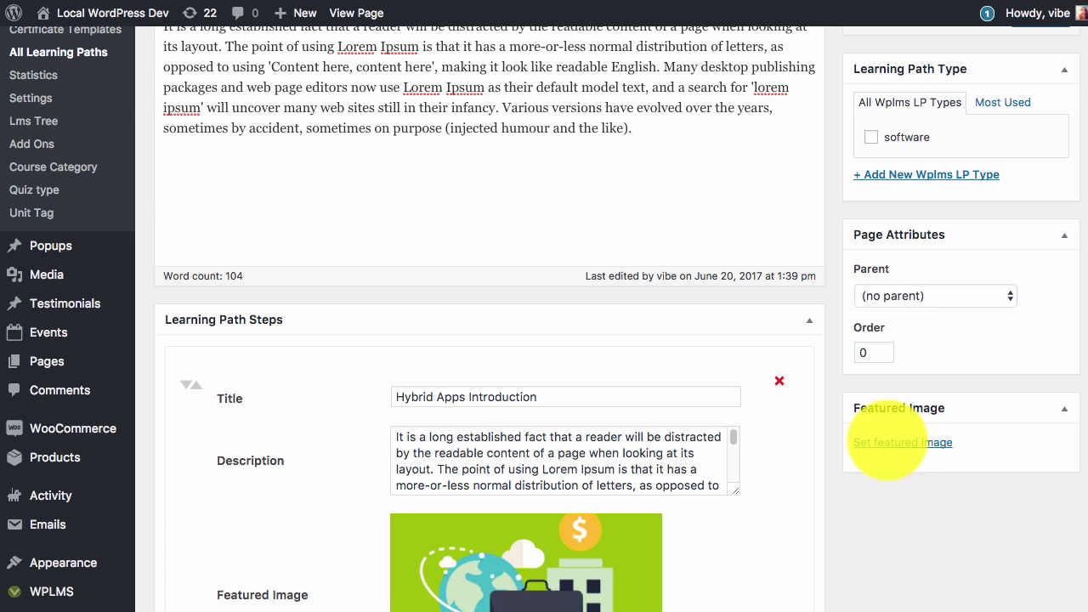
pyautogui.scroll(-1, 901, 430)
pyautogui.scroll(-1, 924, 423)
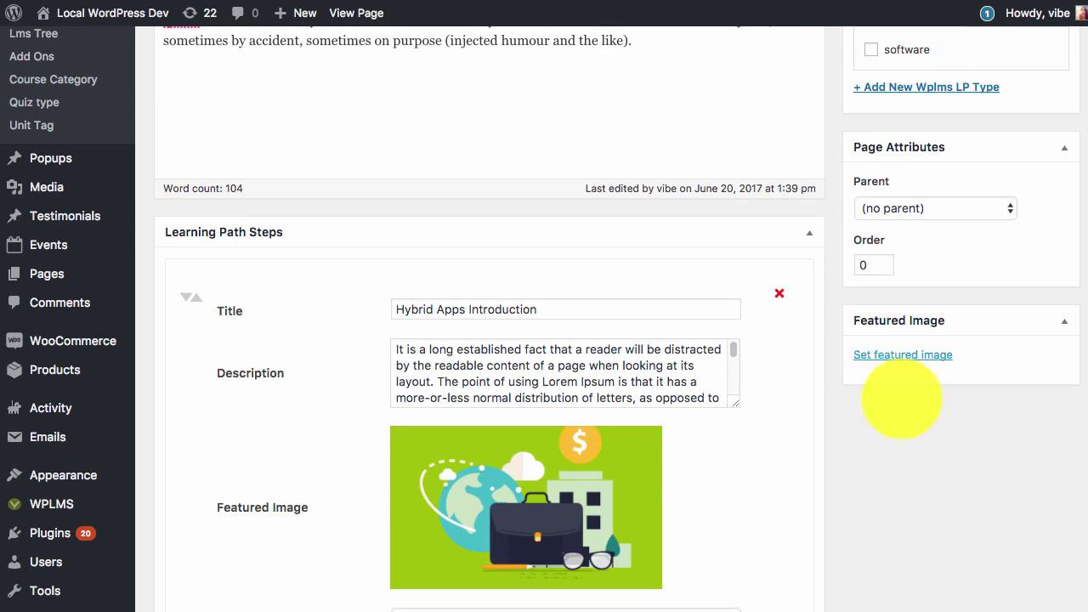
pyautogui.click(803, 234)
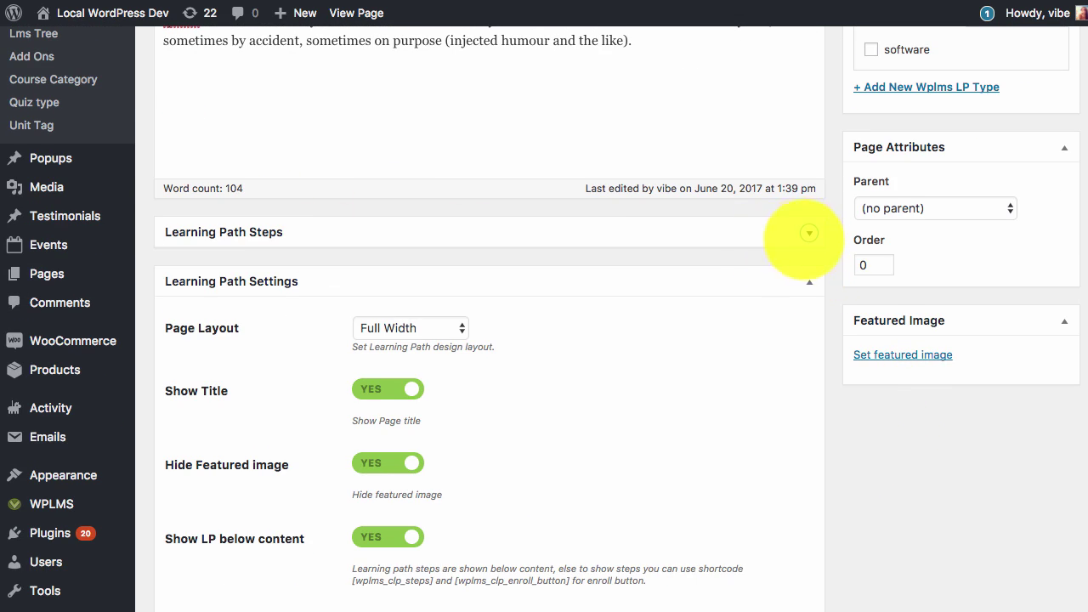
pyautogui.scroll(-2, 802, 238)
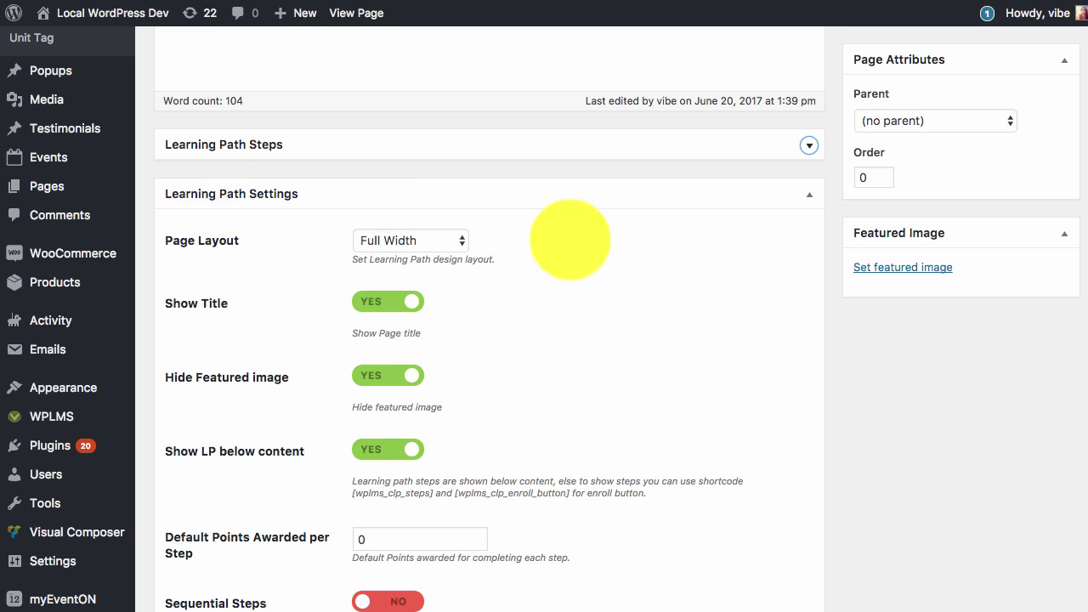
pyautogui.scroll(-2, 561, 247)
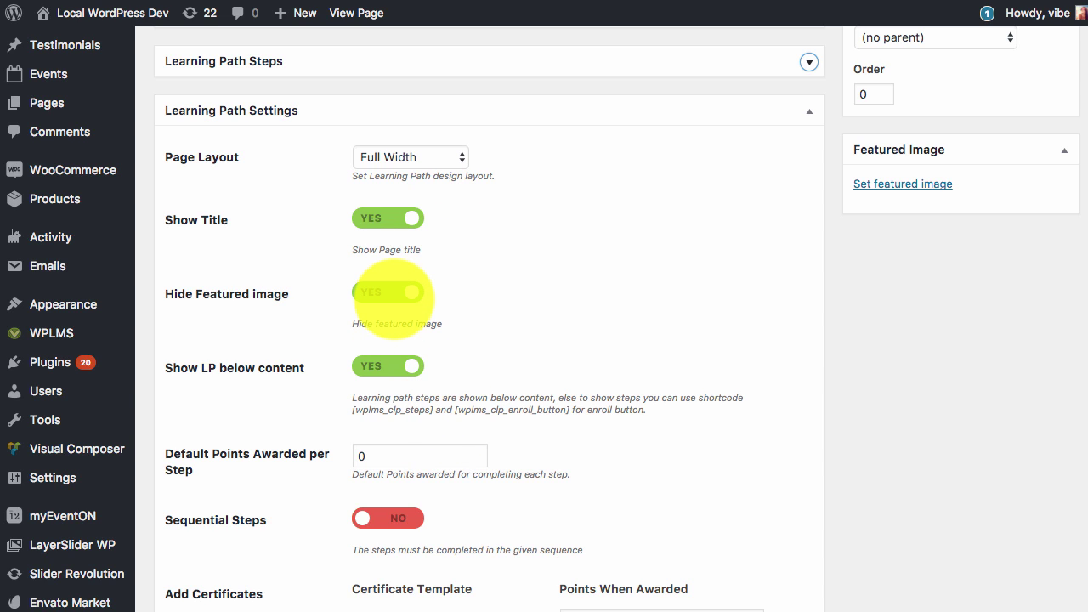
pyautogui.scroll(-1, 396, 323)
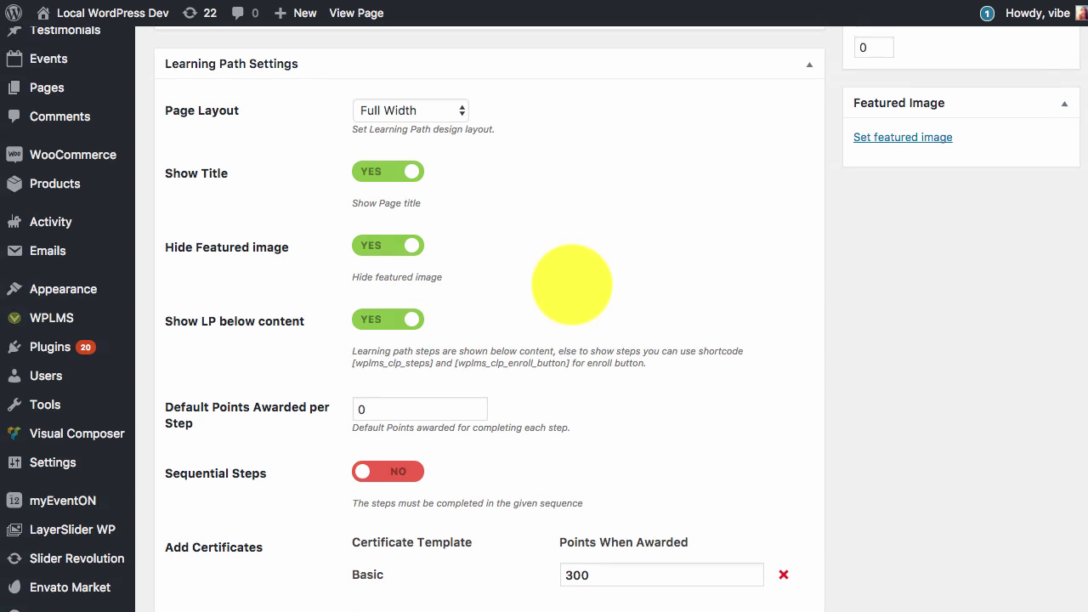
pyautogui.scroll(15, 563, 279)
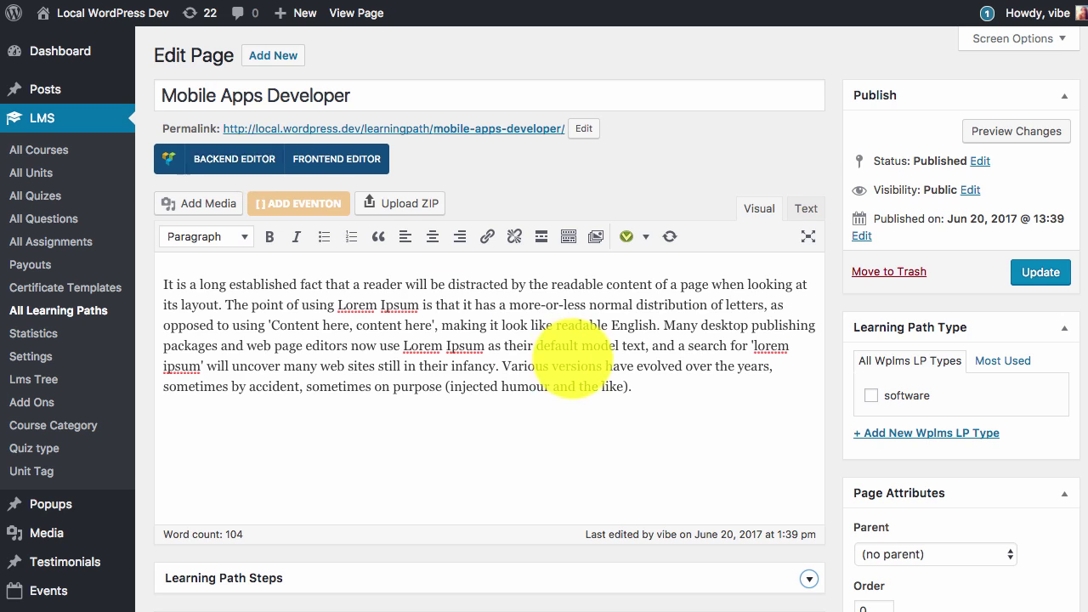
pyautogui.scroll(-10, 569, 357)
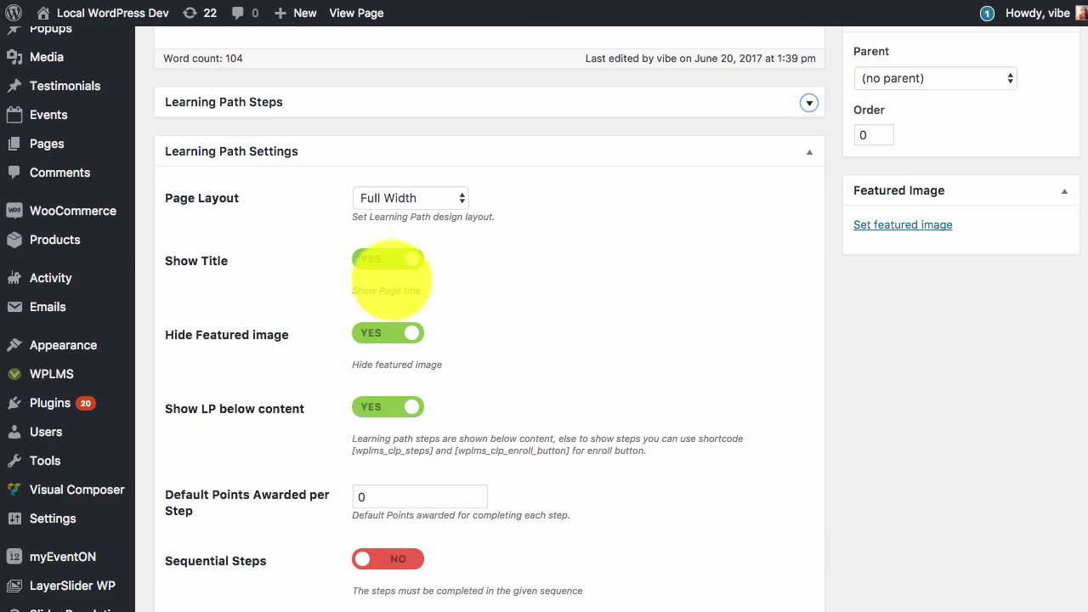
# Step: Try Show Title and Hide Featured image set to No, restore both to Yes, and collapse the settings section
pyautogui.click(388, 259)
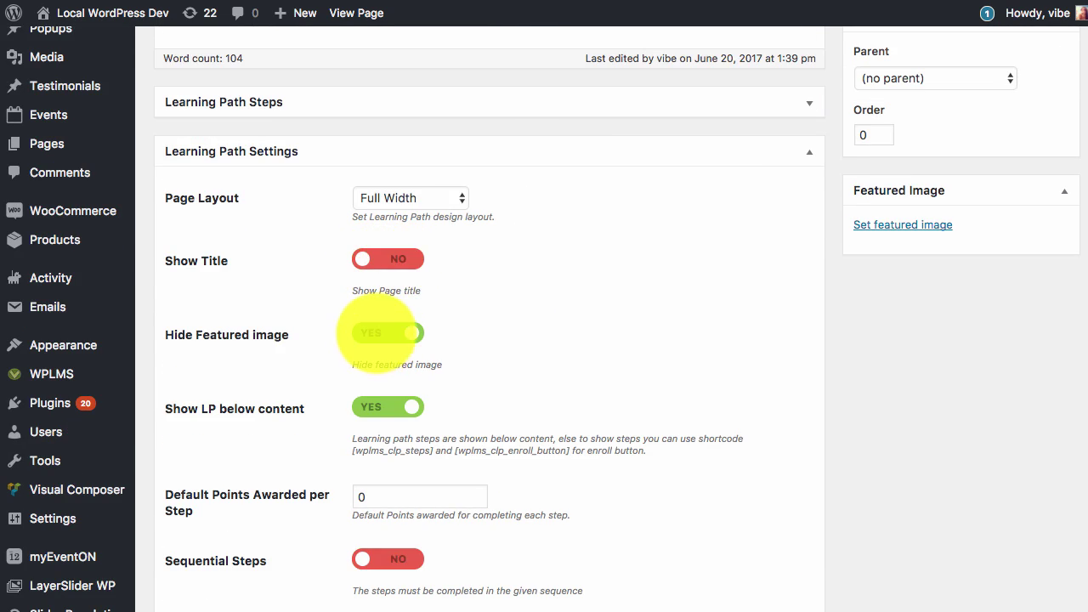
pyautogui.click(389, 332)
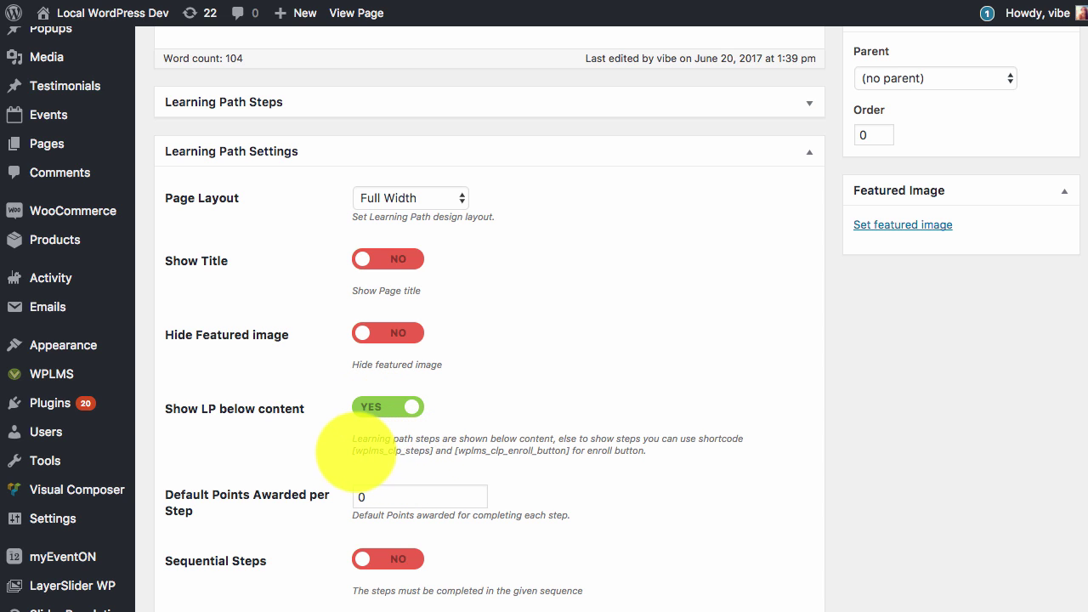
pyautogui.moveTo(352, 449); pyautogui.dragTo(568, 451)
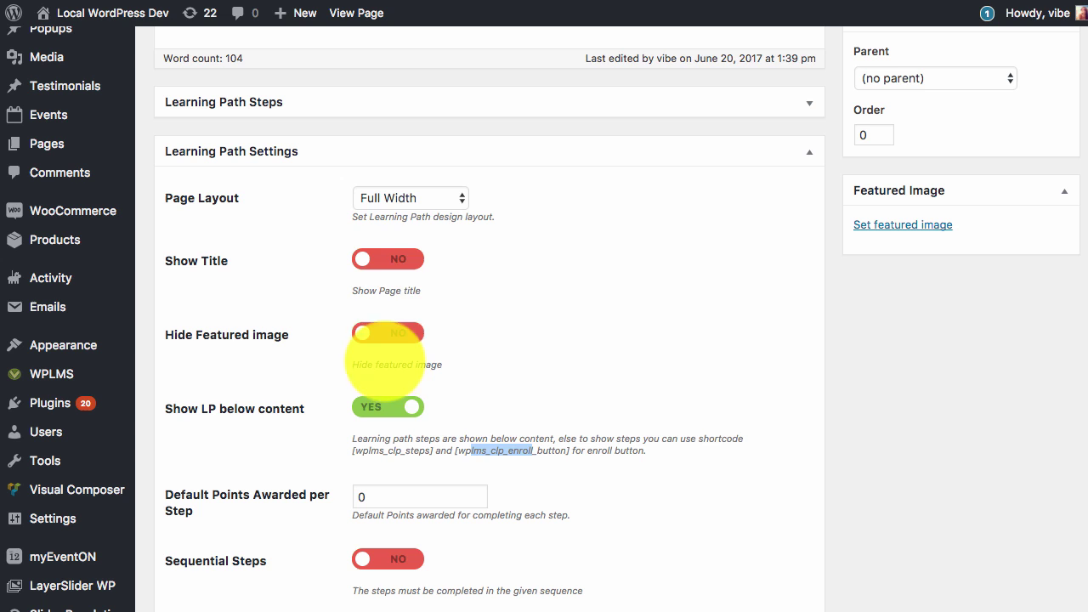
pyautogui.click(388, 336)
pyautogui.click(387, 259)
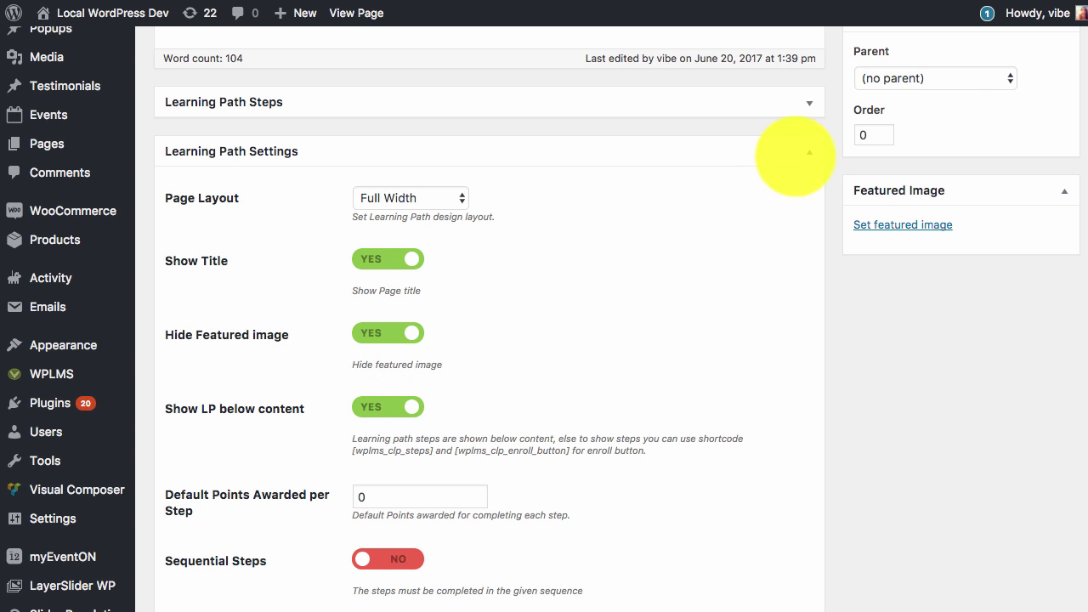
pyautogui.click(810, 152)
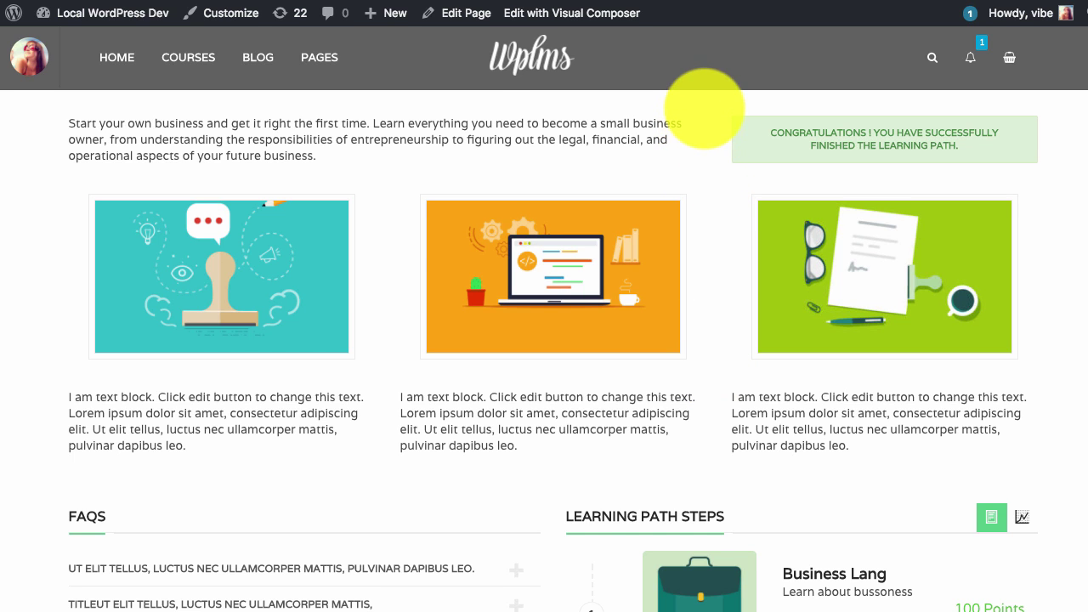
# Step: Examine a published learning path page, including its content blocks, FAQs, step list with points and completion notice
pyautogui.scroll(-5, 714, 161)
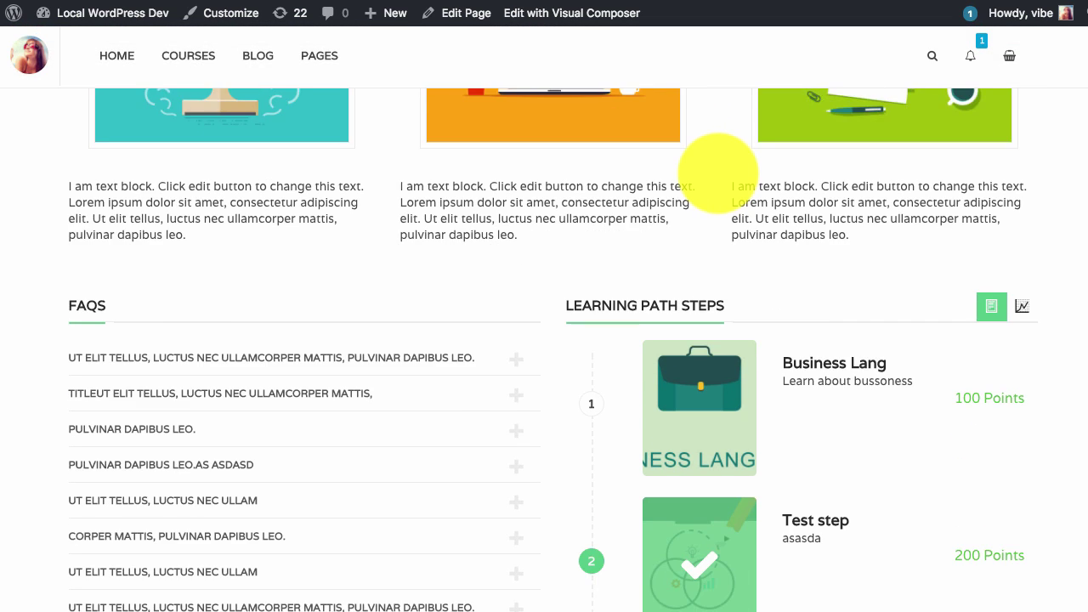
pyautogui.scroll(-2, 719, 170)
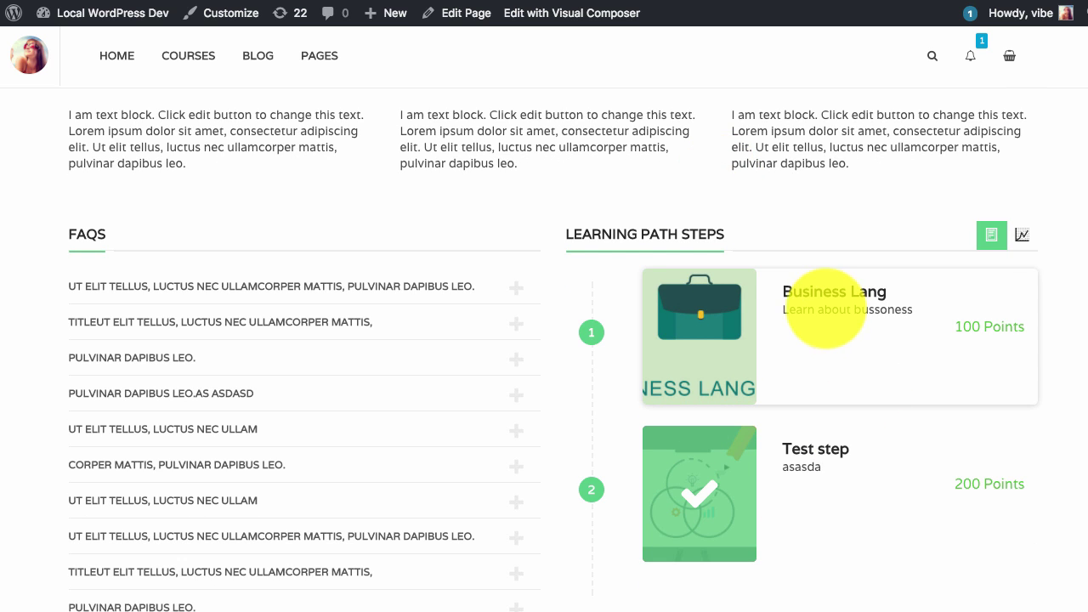
pyautogui.scroll(-1, 806, 453)
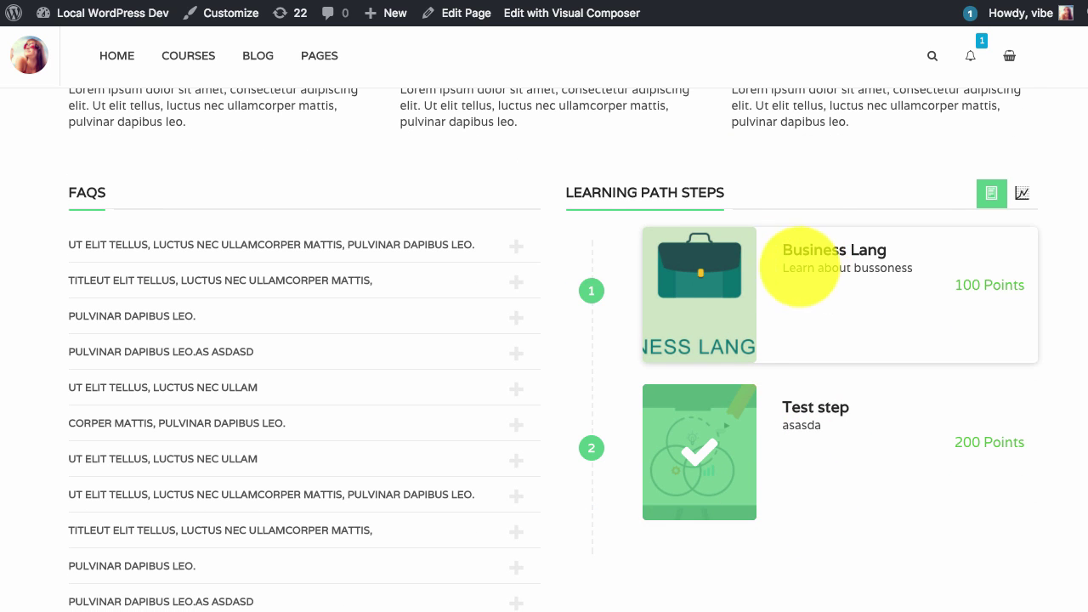
pyautogui.scroll(8, 867, 338)
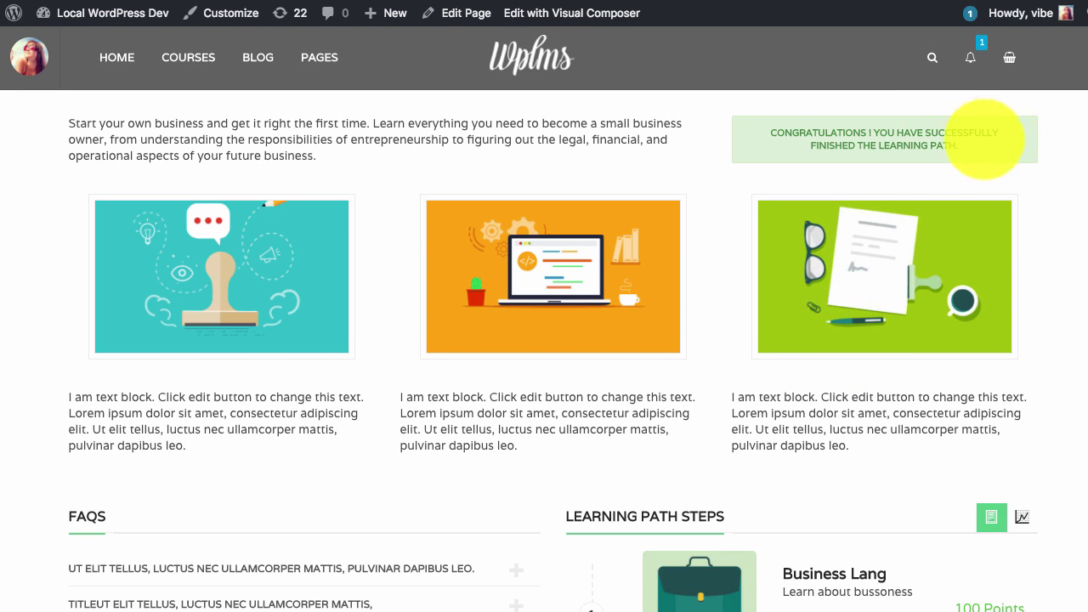
pyautogui.moveTo(959, 146); pyautogui.dragTo(777, 128)
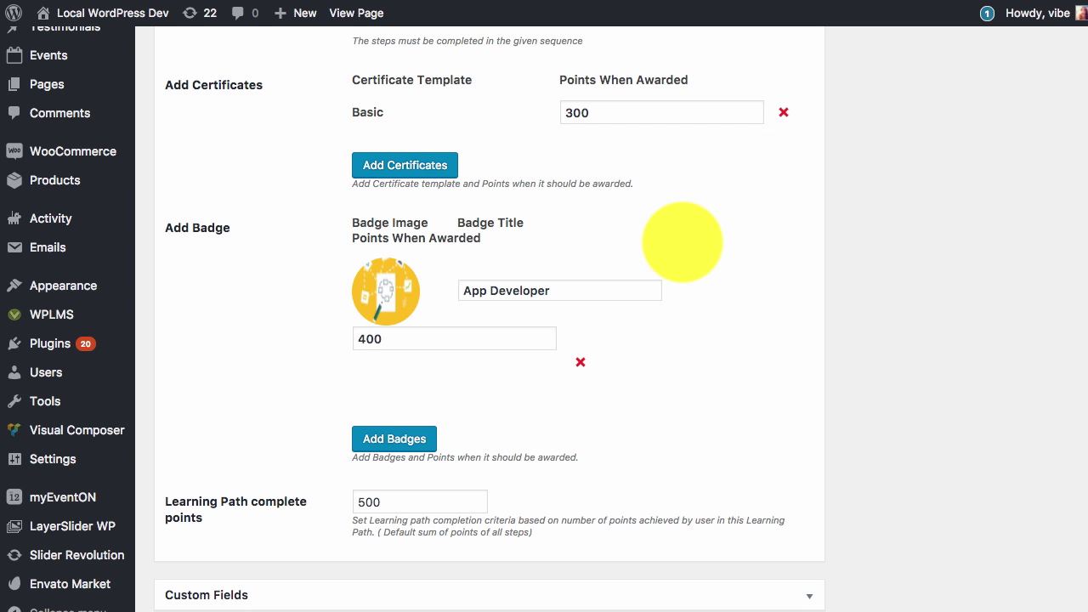
# Step: Widen the window and examine the points settings for certificates, badges and completion of the learning path
pyautogui.scroll(3, 667, 251)
pyautogui.scroll(-2, 651, 255)
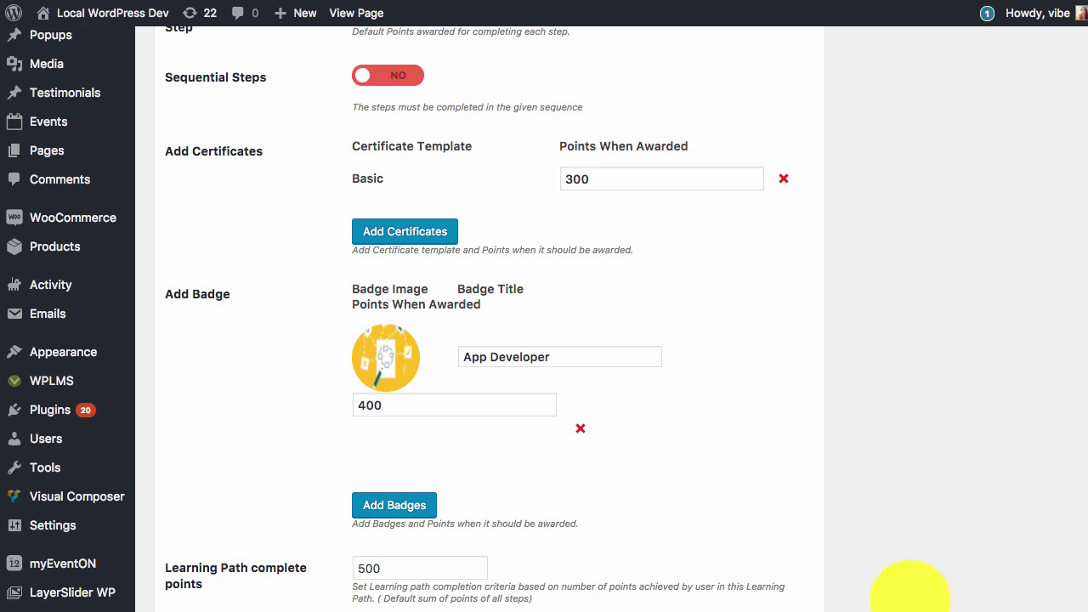
pyautogui.moveTo(1084, 600); pyautogui.dragTo(1087, 611)
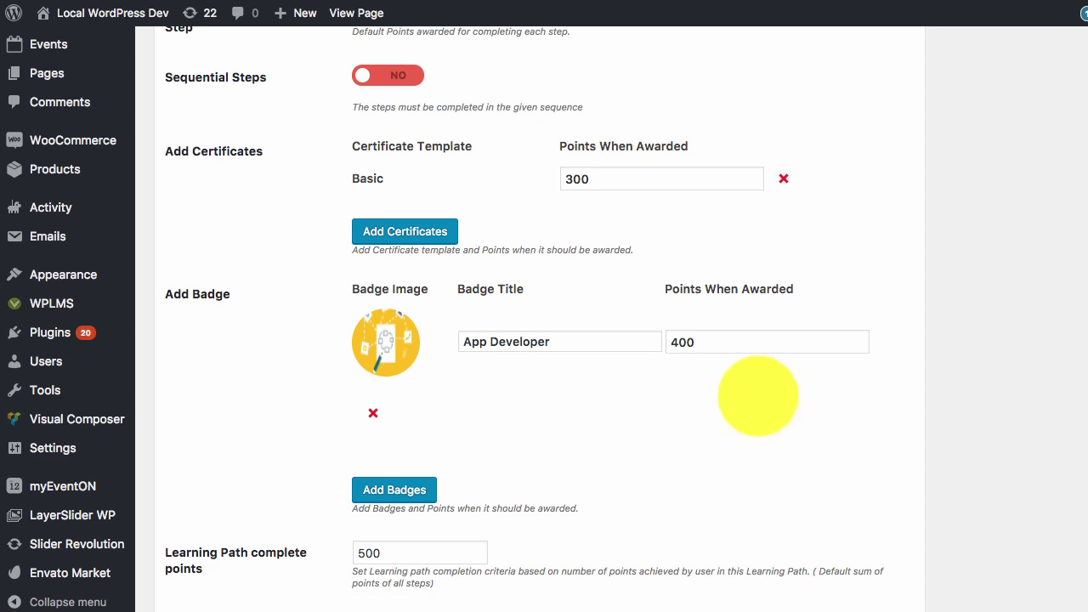
pyautogui.click(601, 179)
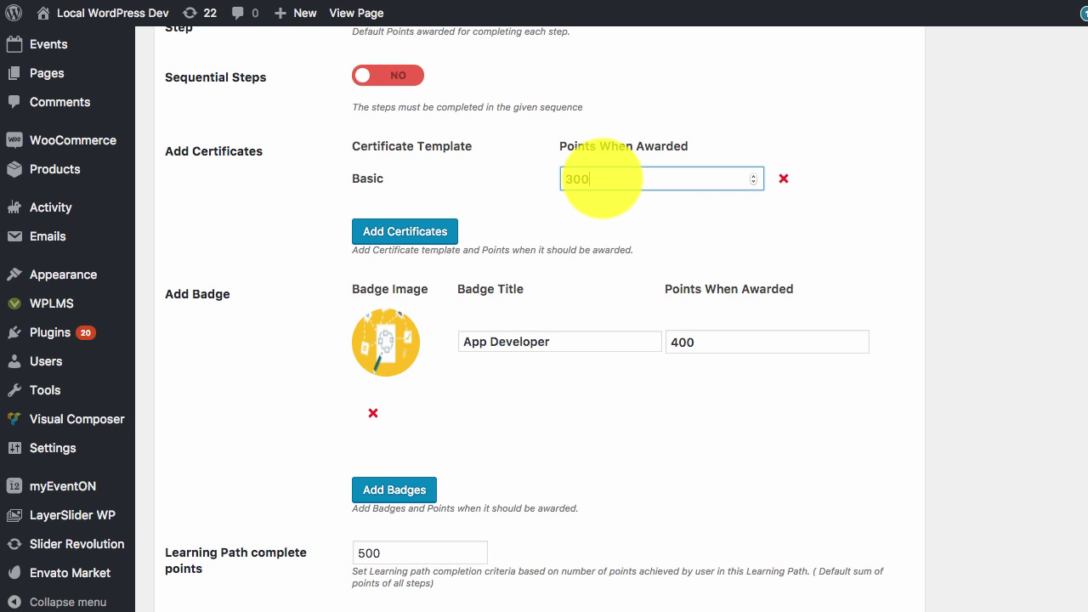
pyautogui.scroll(-1, 659, 133)
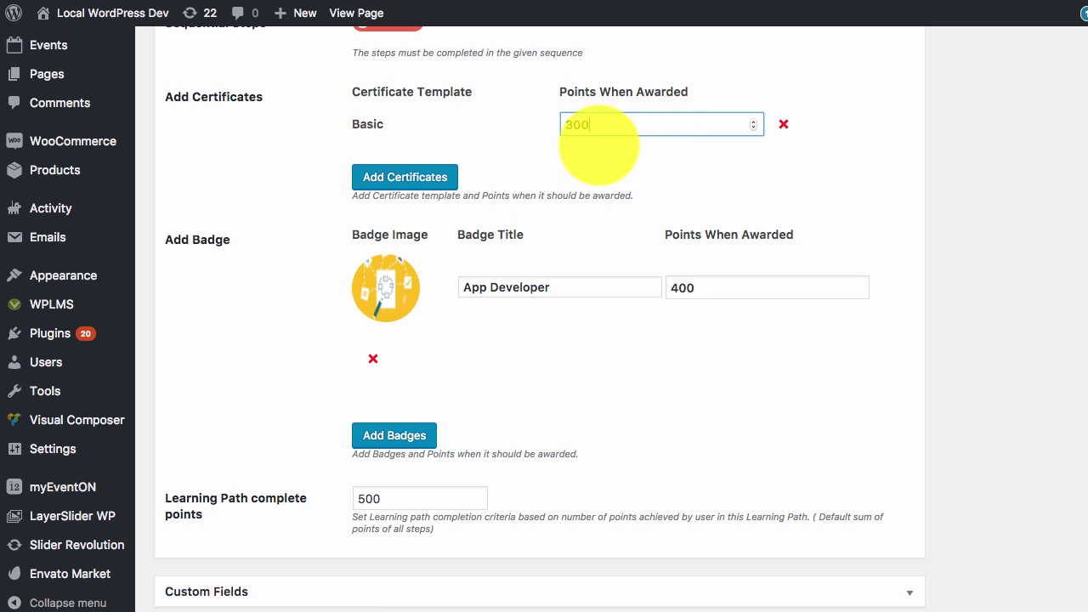
pyautogui.click(697, 287)
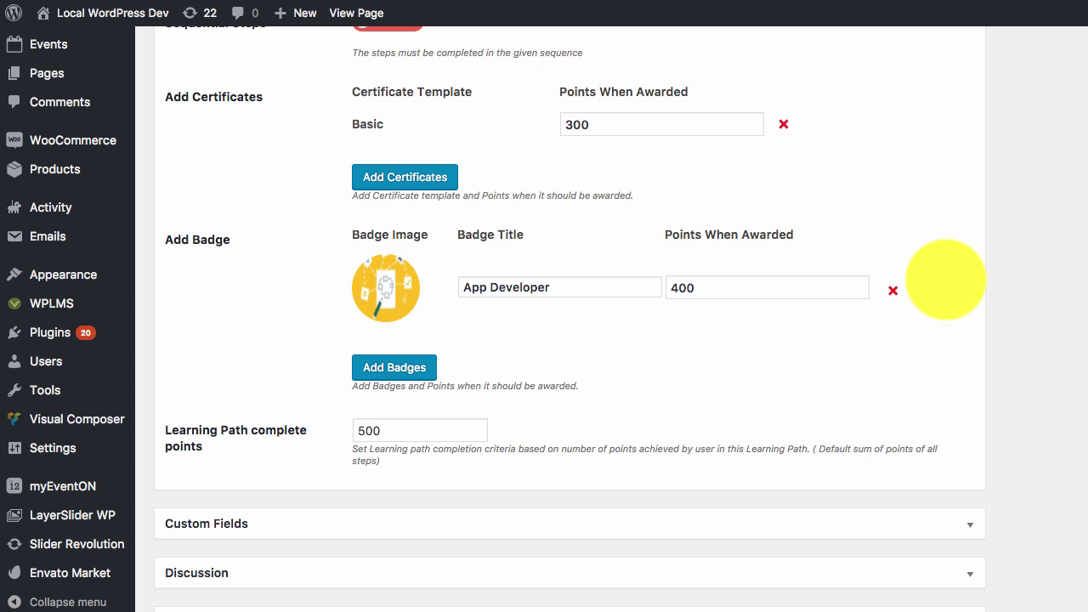
pyautogui.scroll(3, 946, 280)
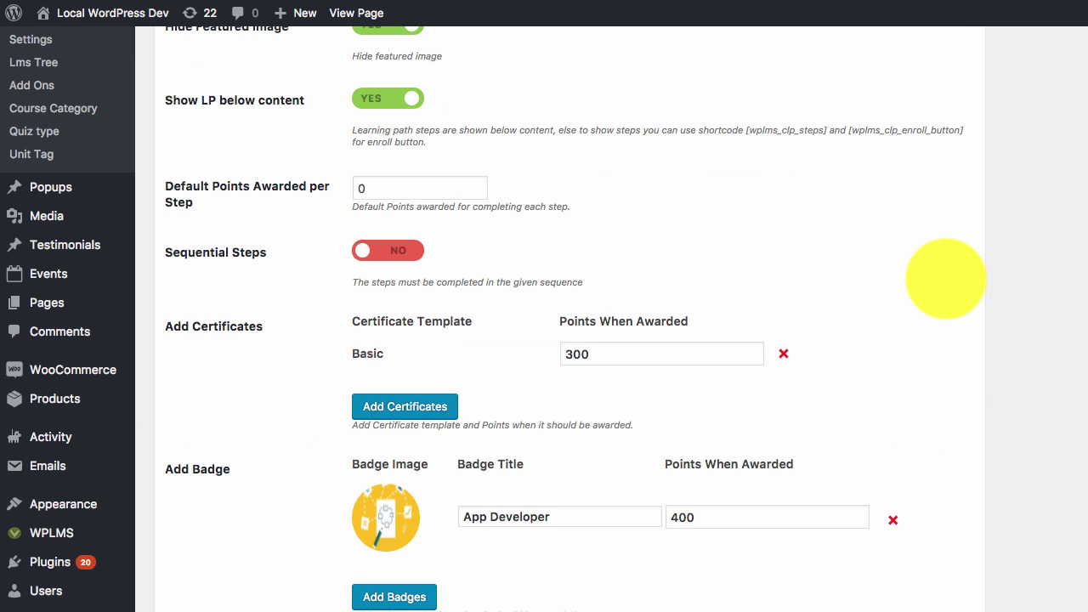
pyautogui.scroll(-4, 947, 275)
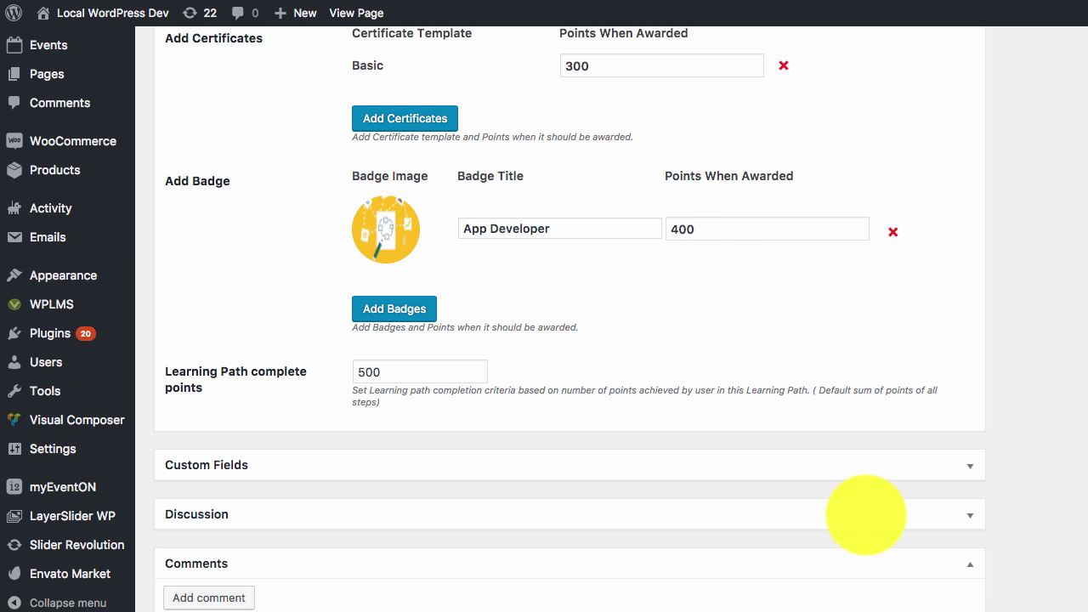
# Step: Collapse the Comments and Learning Path Settings sections of the learning path editor
pyautogui.click(970, 563)
pyautogui.scroll(3, 844, 423)
pyautogui.scroll(4, 845, 423)
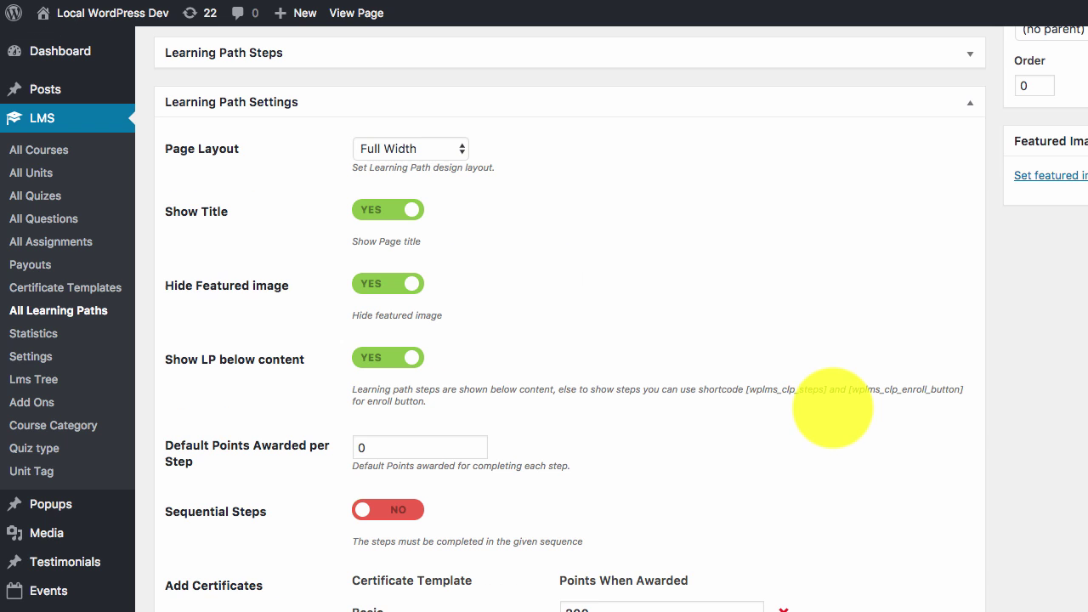
pyautogui.click(970, 102)
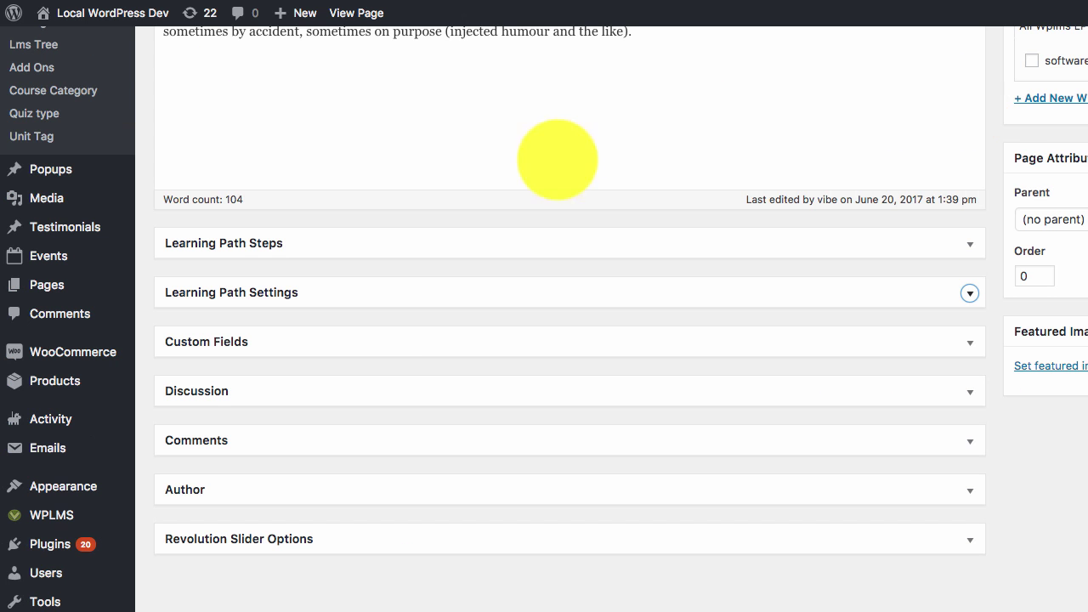
# Step: Expand the Learning Path Steps section and add a new blank step after the existing ones
pyautogui.click(969, 244)
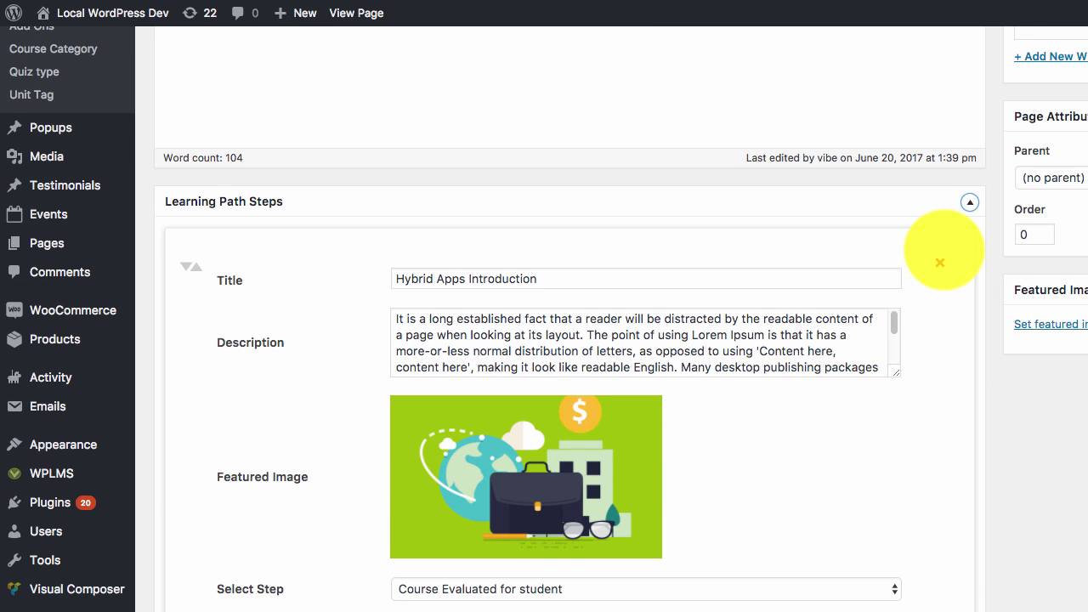
pyautogui.scroll(-1, 291, 304)
pyautogui.scroll(-4, 326, 257)
pyautogui.scroll(-20, 326, 257)
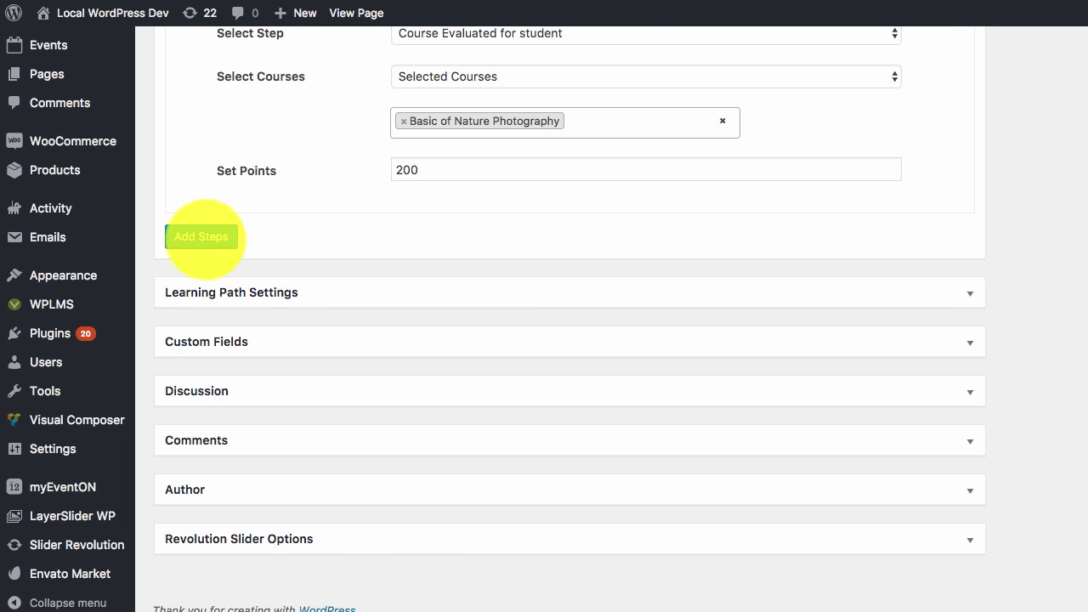
pyautogui.click(202, 237)
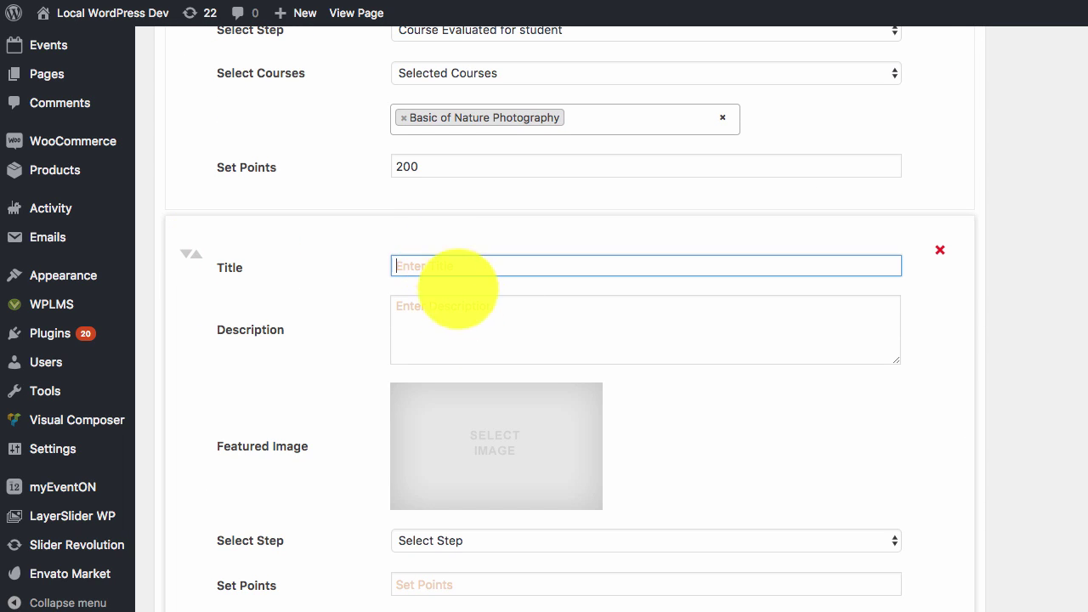
pyautogui.scroll(-1, 467, 294)
pyautogui.click(476, 298)
pyautogui.scroll(-5, 729, 333)
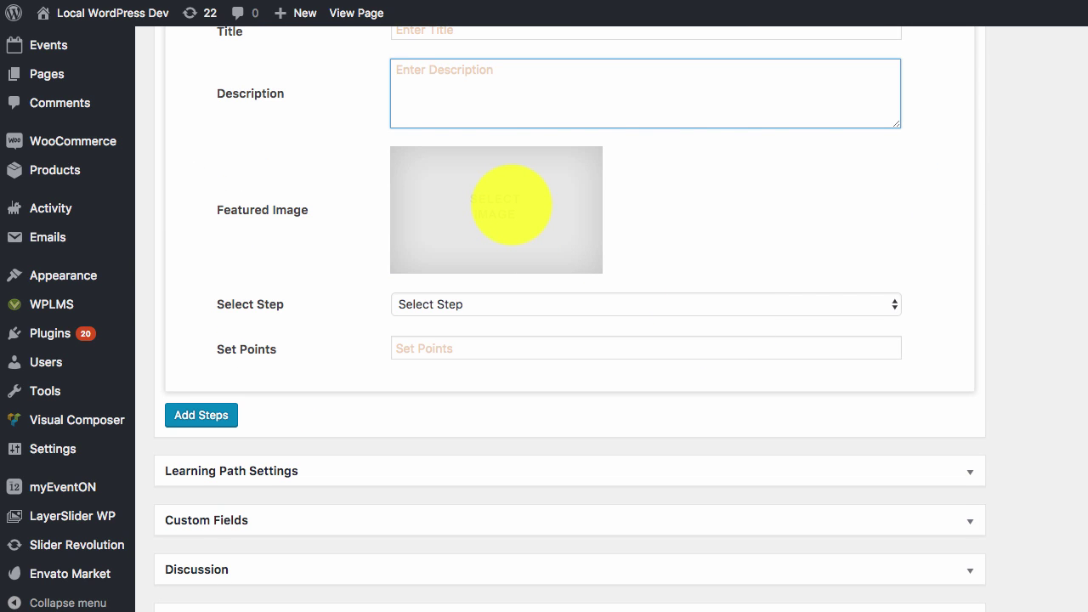
pyautogui.scroll(-1, 379, 264)
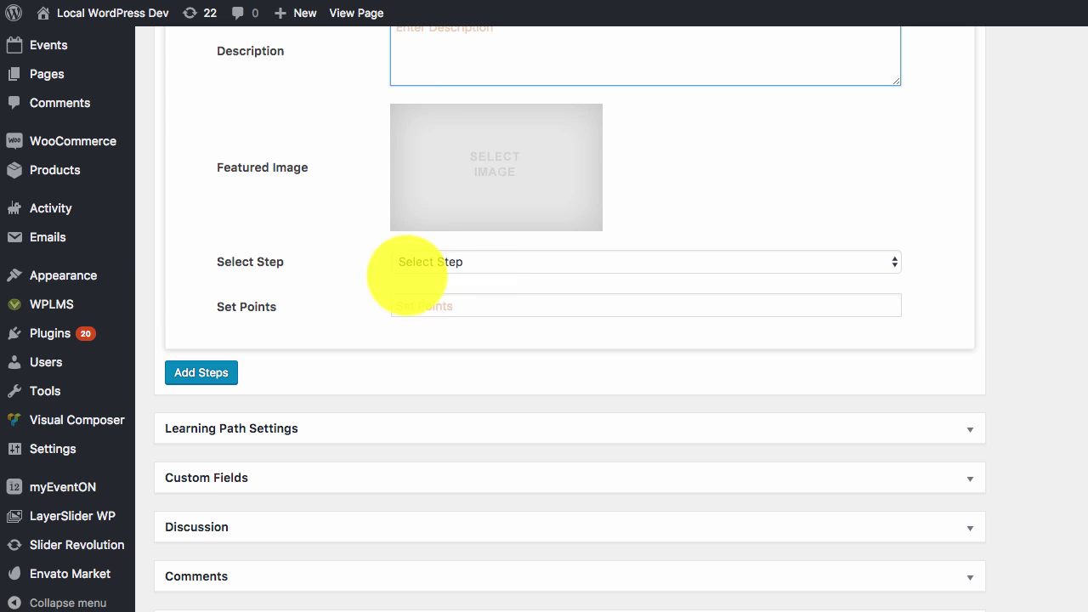
# Step: Set the new step's activity to Course Evaluated for student
pyautogui.click(485, 263)
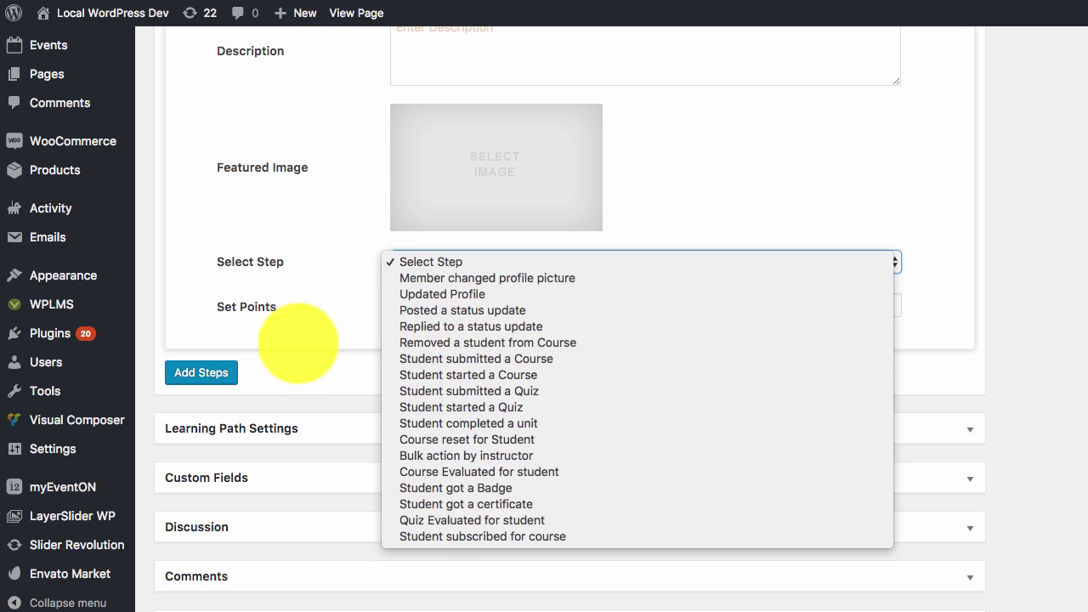
pyautogui.click(437, 303)
pyautogui.click(437, 303)
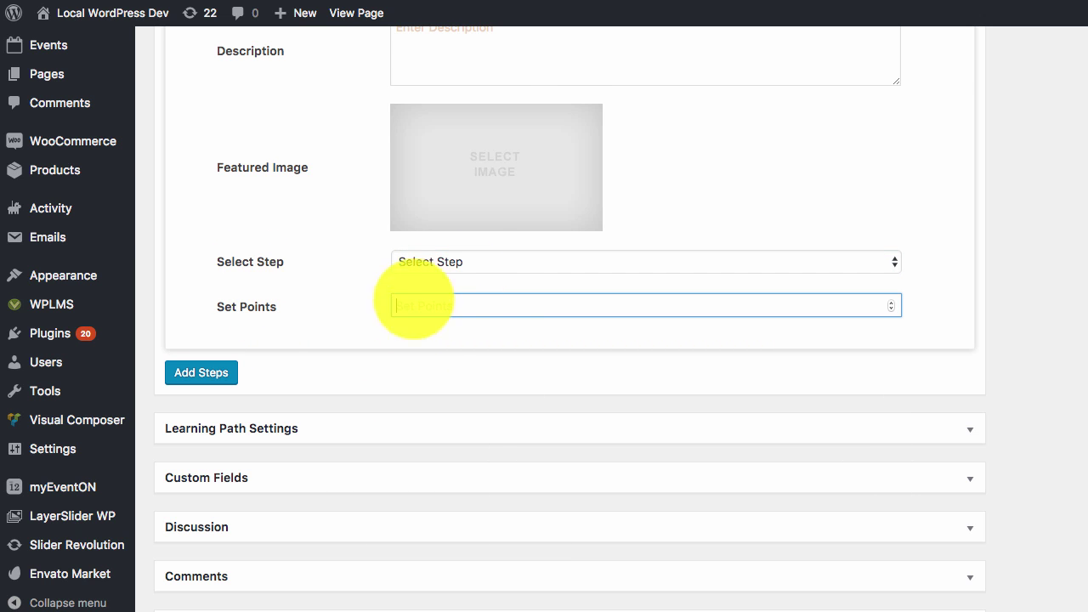
pyautogui.click(491, 265)
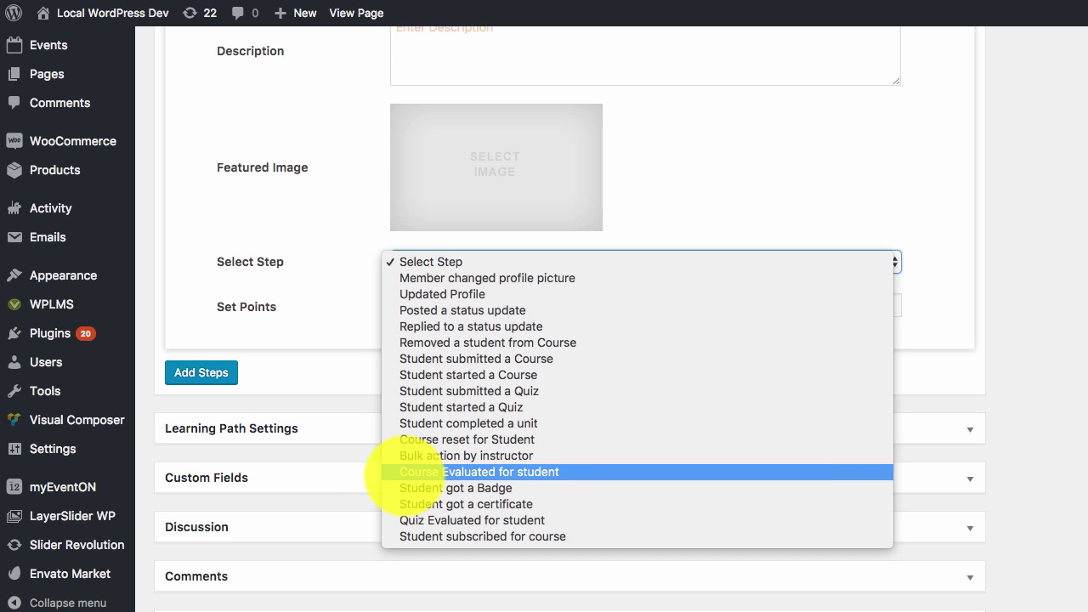
pyautogui.click(404, 472)
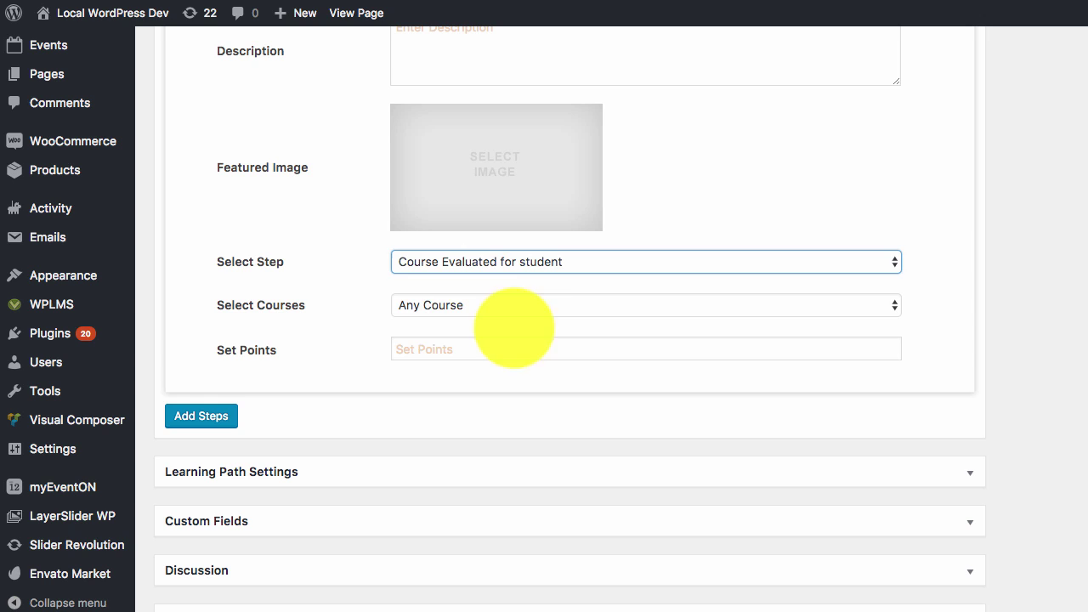
# Step: Limit the new step to Selected Courses and pick the Software Training course
pyautogui.click(519, 307)
pyautogui.click(522, 318)
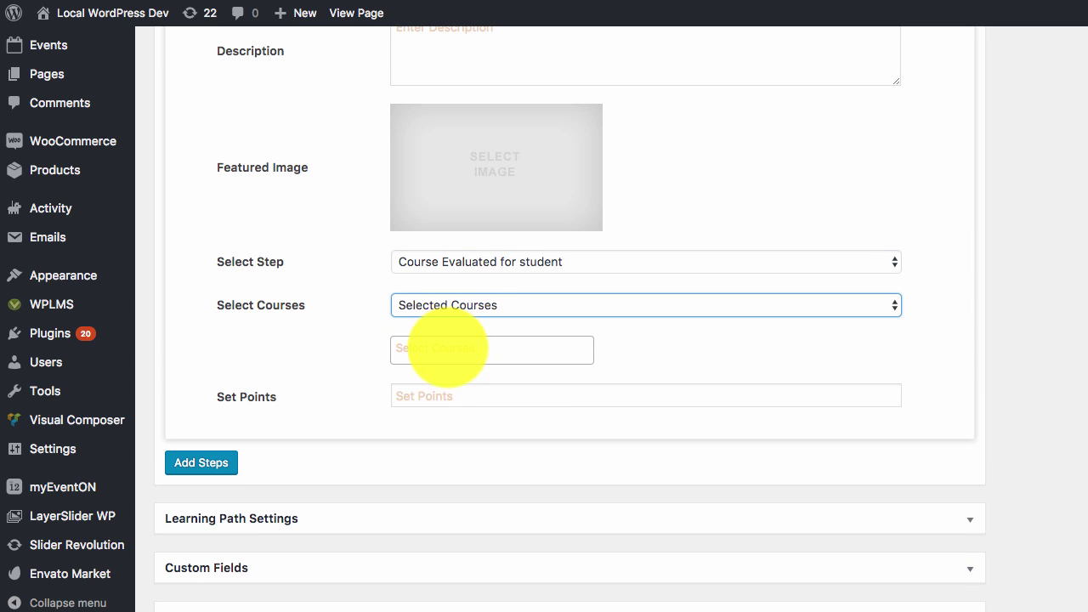
pyautogui.click(449, 349)
pyautogui.write('software')
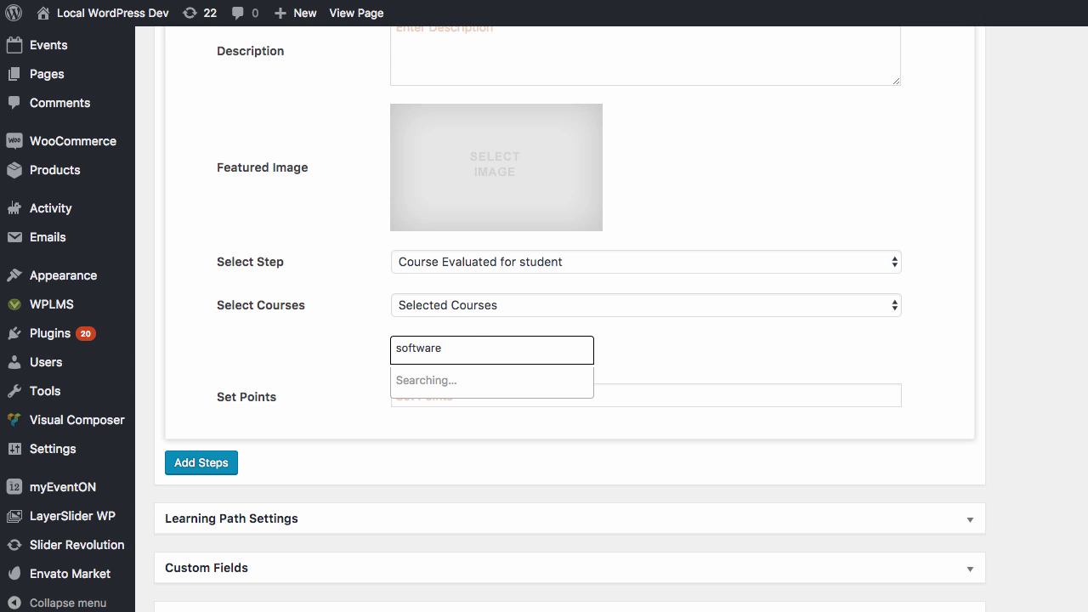
pyautogui.click(433, 381)
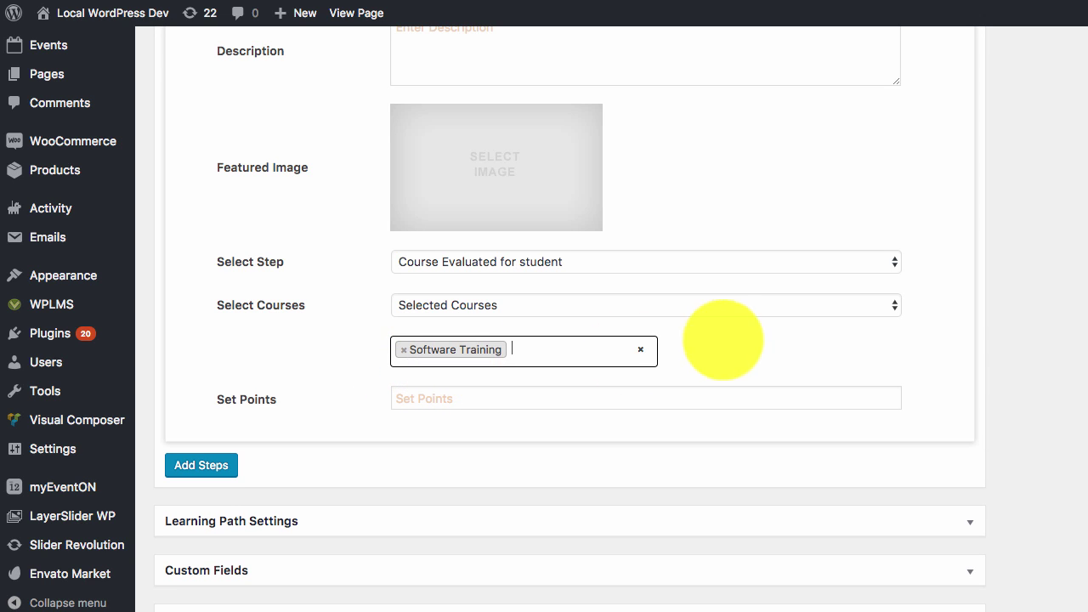
pyautogui.click(723, 340)
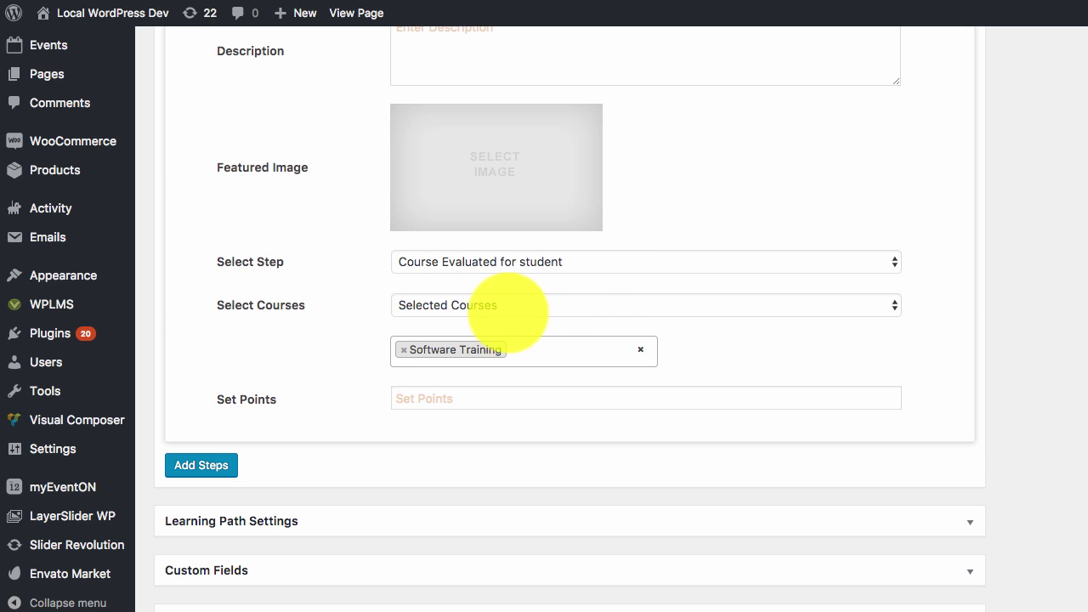
pyautogui.click(535, 307)
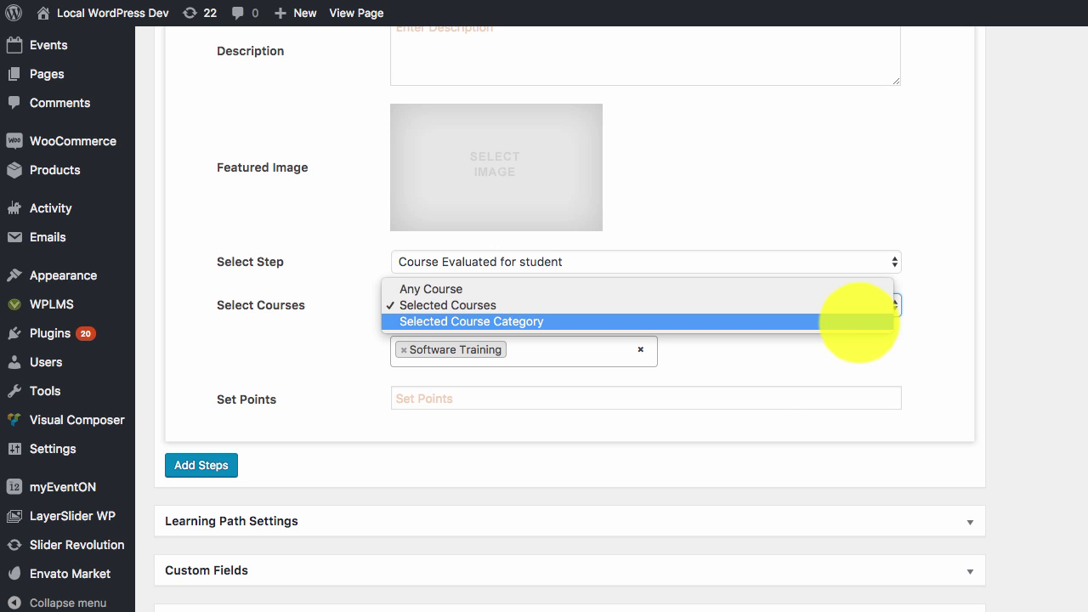
pyautogui.click(850, 387)
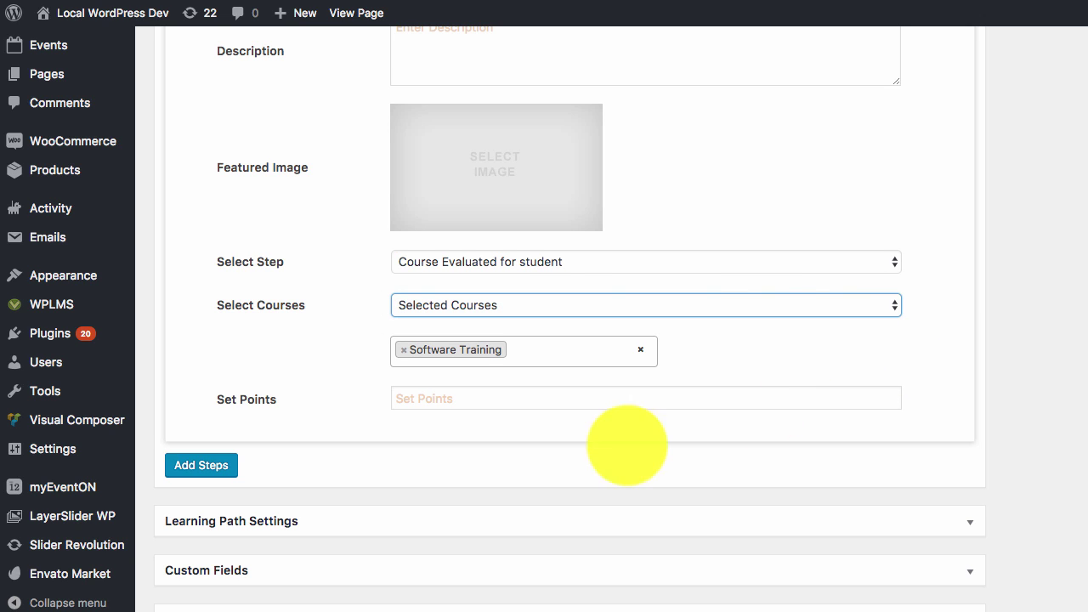
# Step: Set the new step's points to 200
pyautogui.click(574, 400)
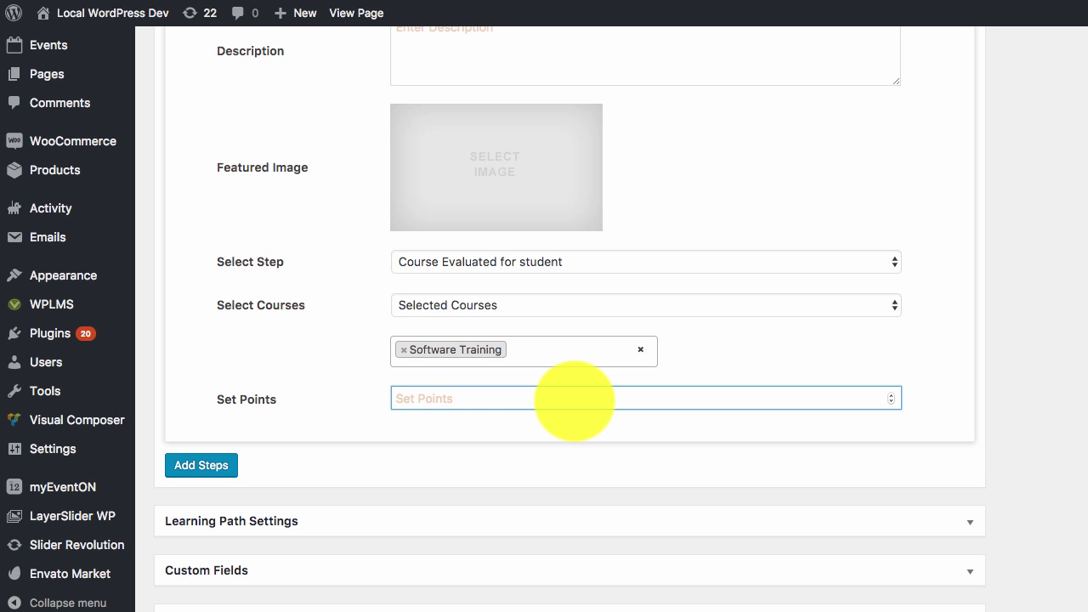
pyautogui.write('200')
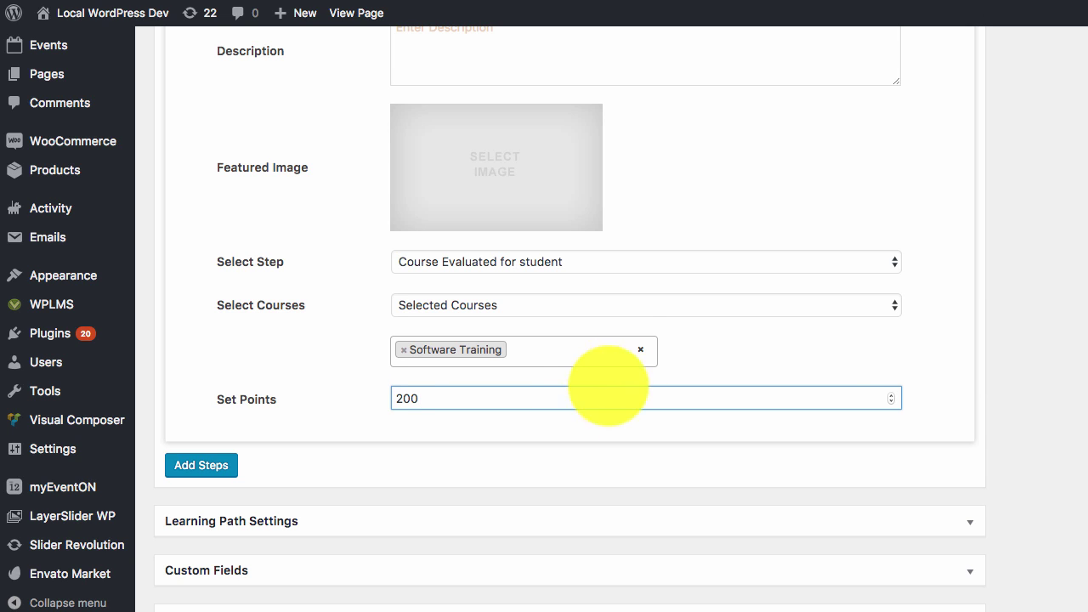
pyautogui.click(833, 364)
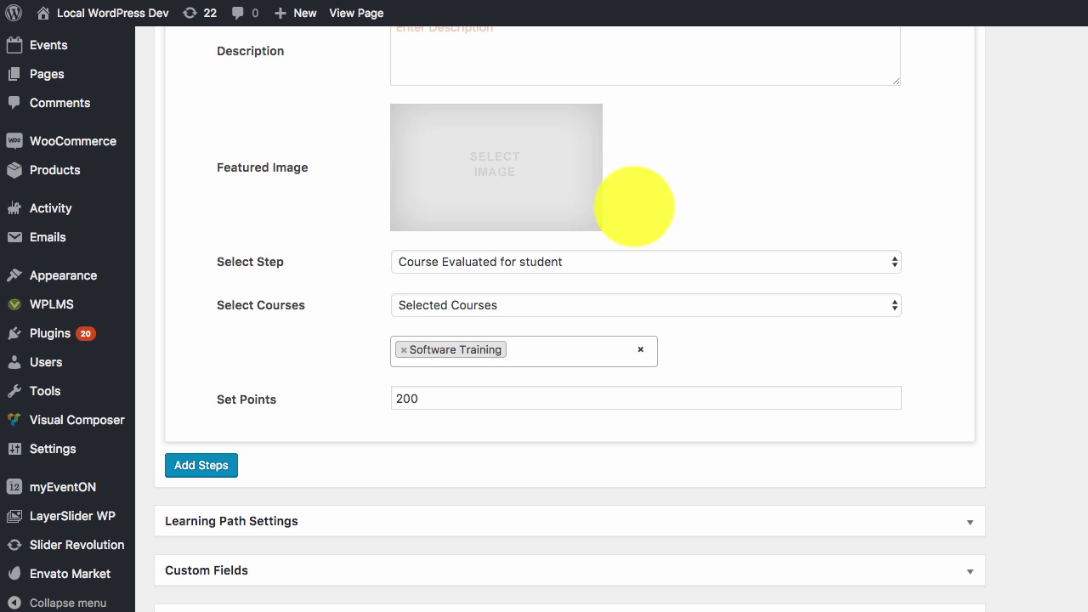
# Step: Open the Mobile Apps Developer learning path's public page and examine its list of steps and their points
pyautogui.scroll(15, 513, 175)
pyautogui.scroll(5, 614, 223)
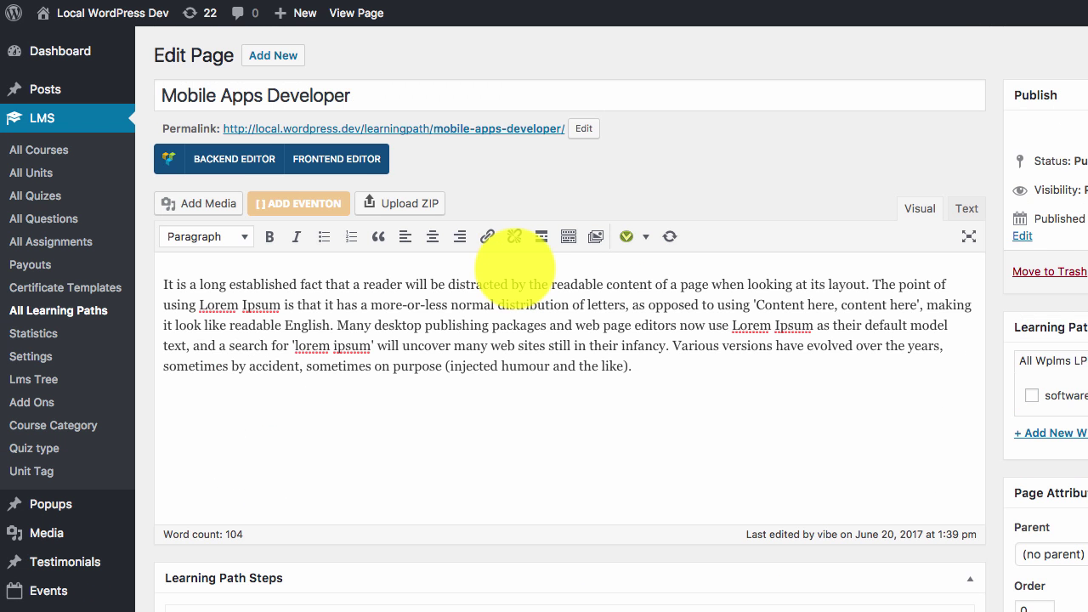
pyautogui.click(425, 128)
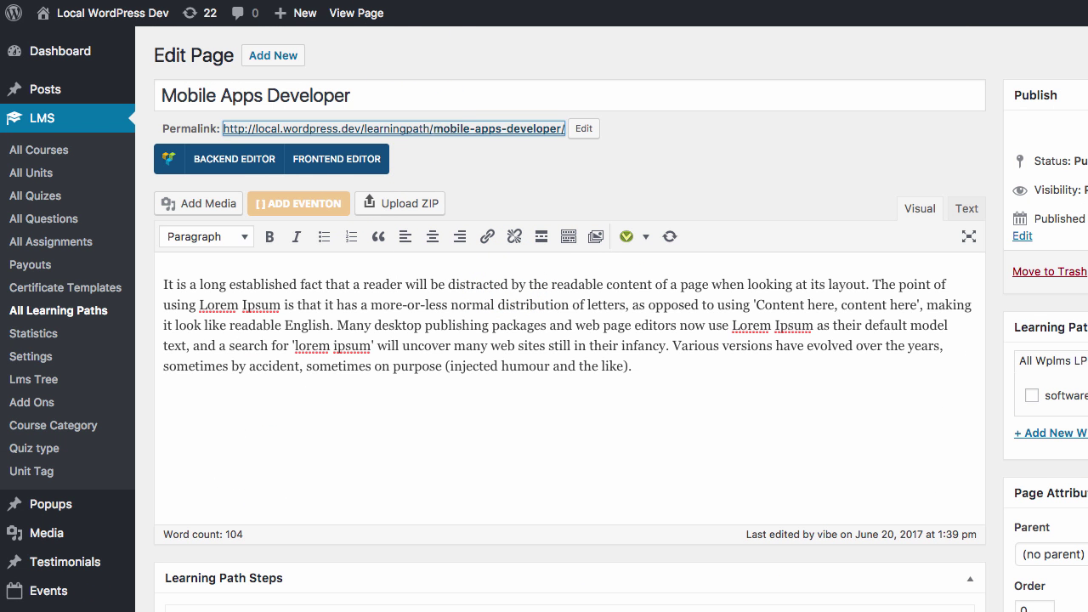
pyautogui.scroll(-1, 692, 158)
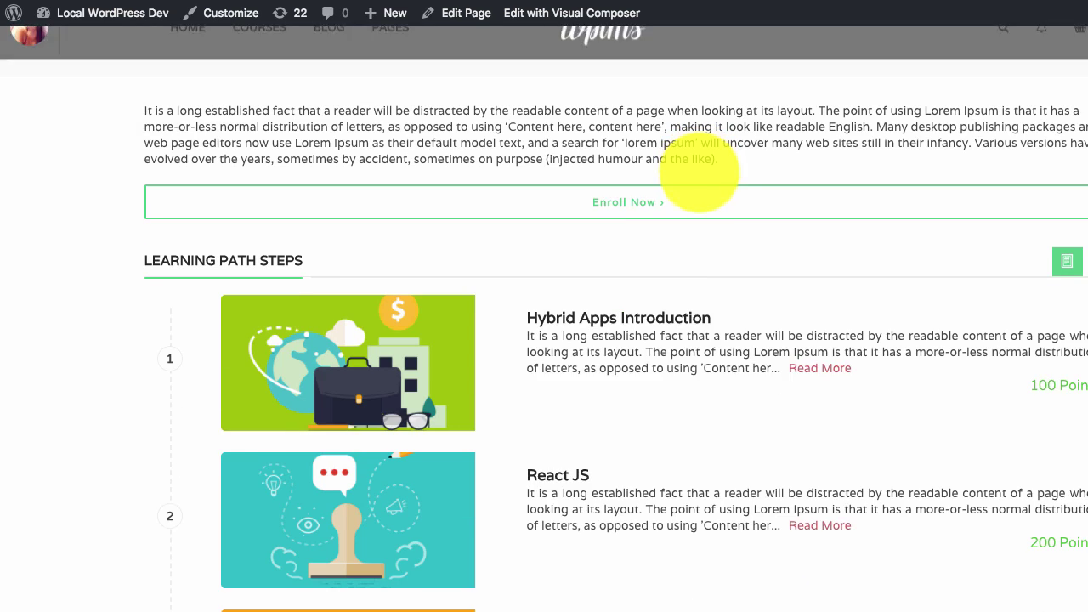
pyautogui.scroll(-6, 663, 267)
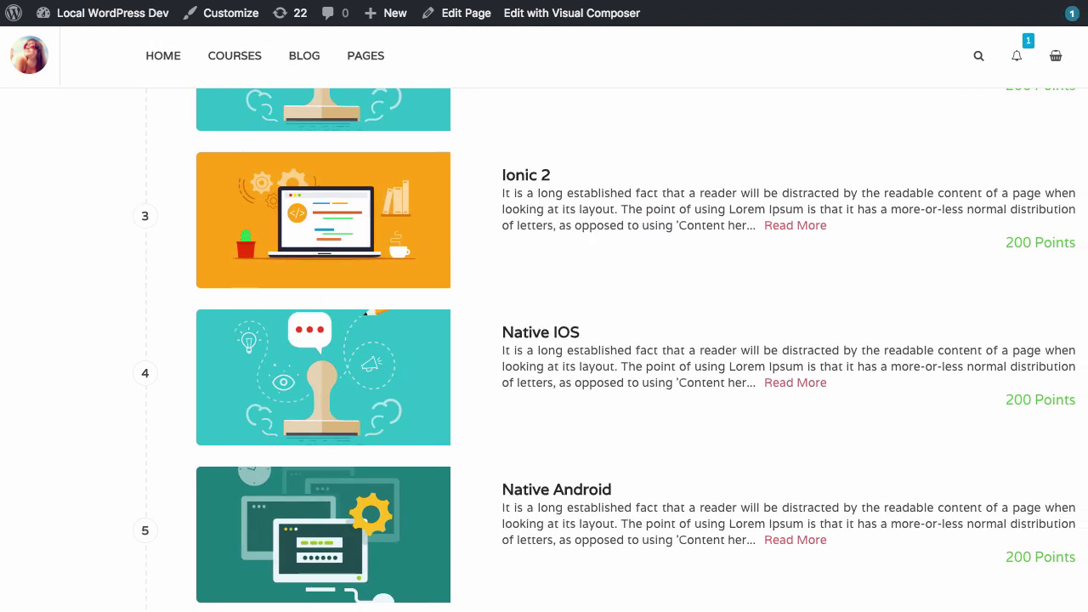
pyautogui.scroll(6, 799, 422)
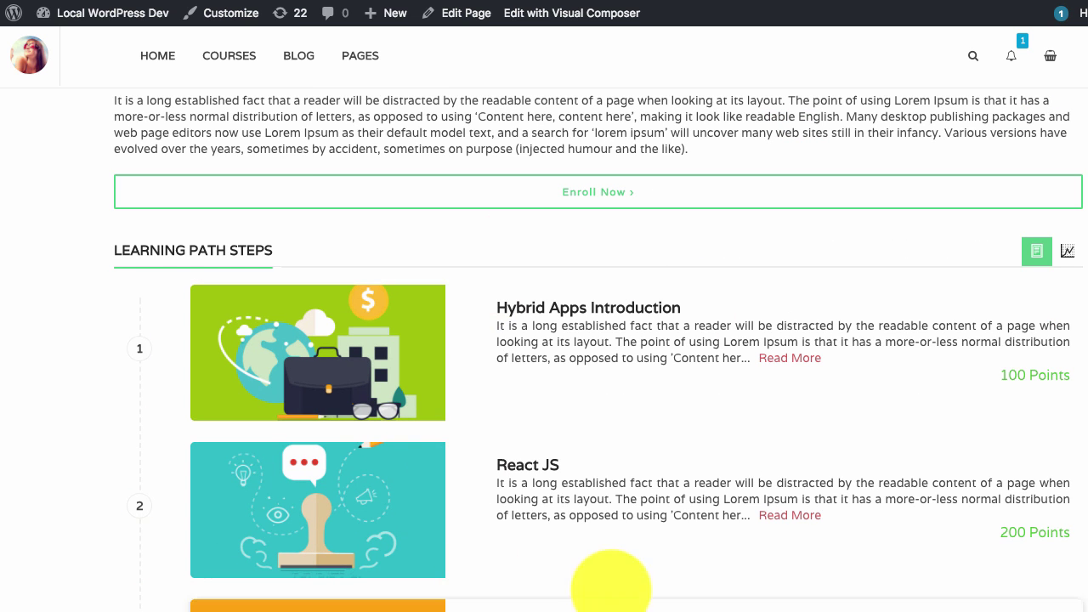
pyautogui.scroll(-2, 680, 427)
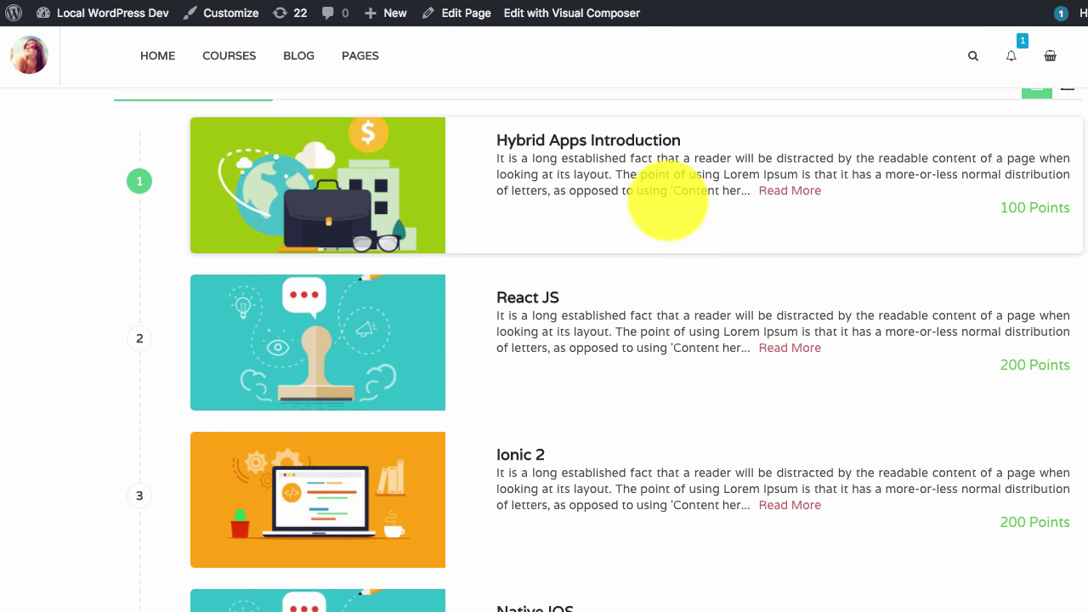
pyautogui.scroll(-1, 797, 351)
pyautogui.scroll(-6, 797, 350)
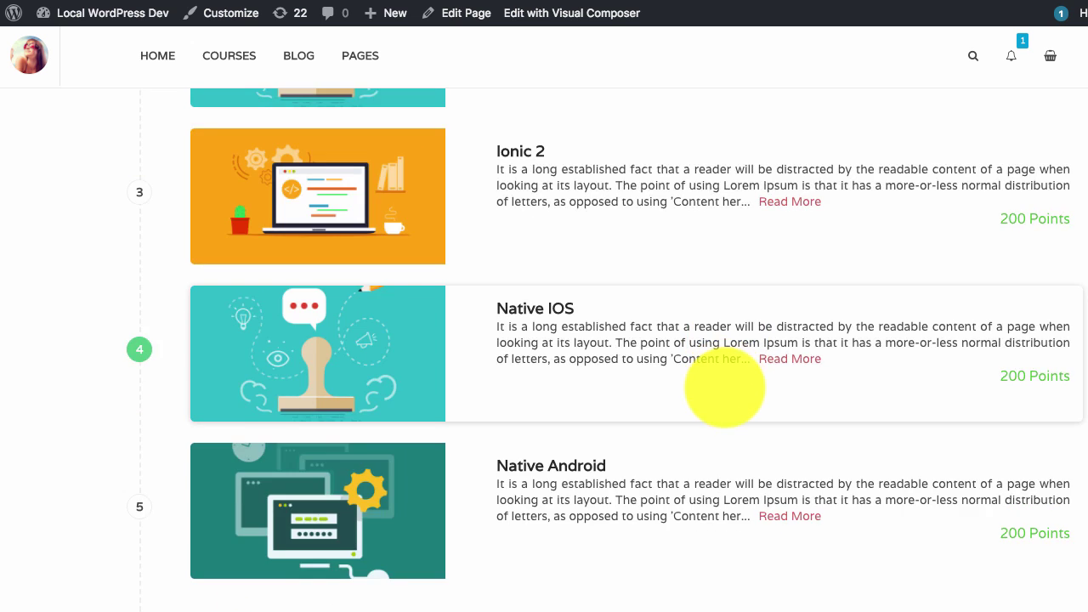
# Step: Enroll in the Mobile Apps Developer learning path and confirm the enrollment
pyautogui.scroll(10, 746, 391)
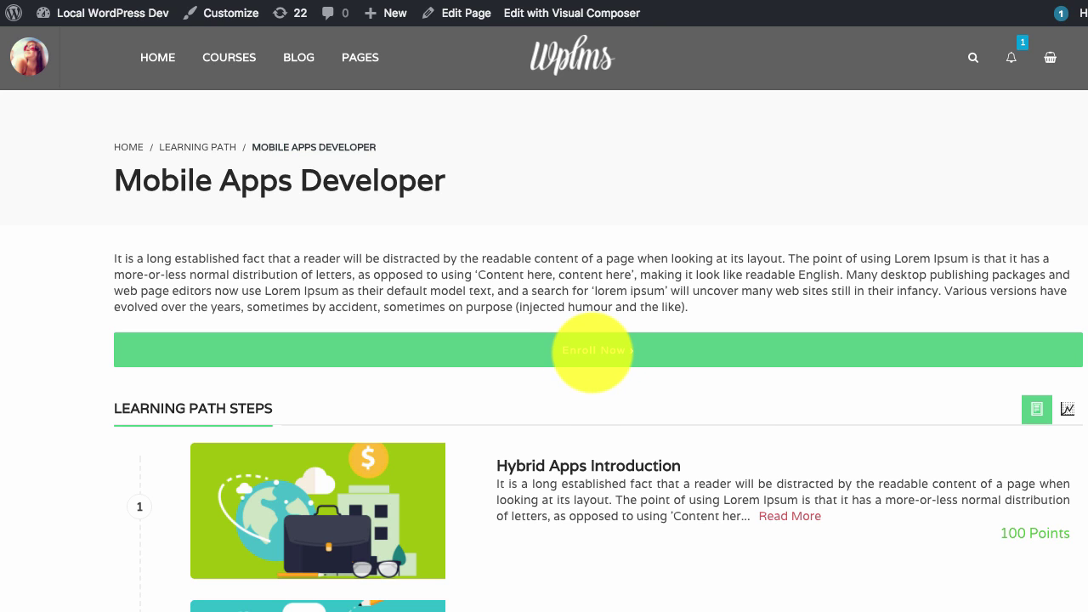
pyautogui.click(592, 350)
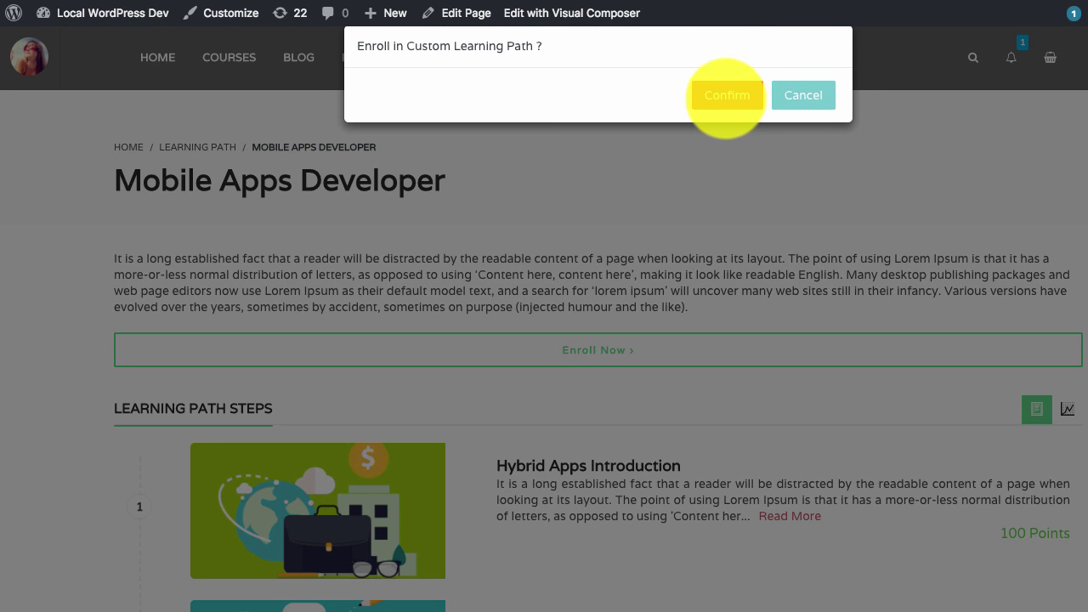
pyautogui.click(724, 96)
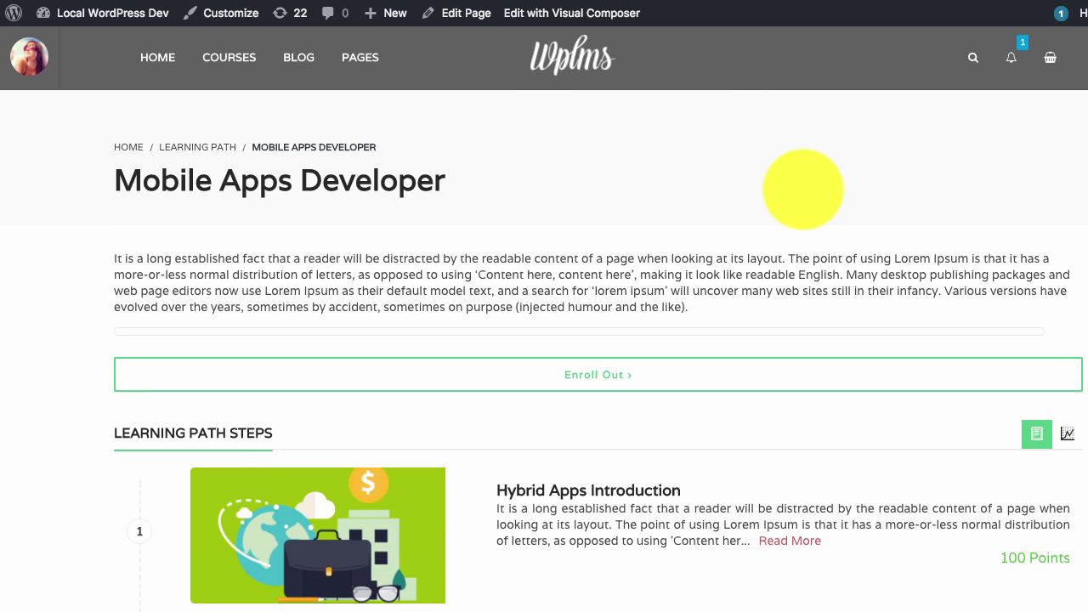
# Step: Review the enrolled path's progress bar and steps, then expand and collapse the full Hybrid Apps Introduction description
pyautogui.scroll(-6, 802, 189)
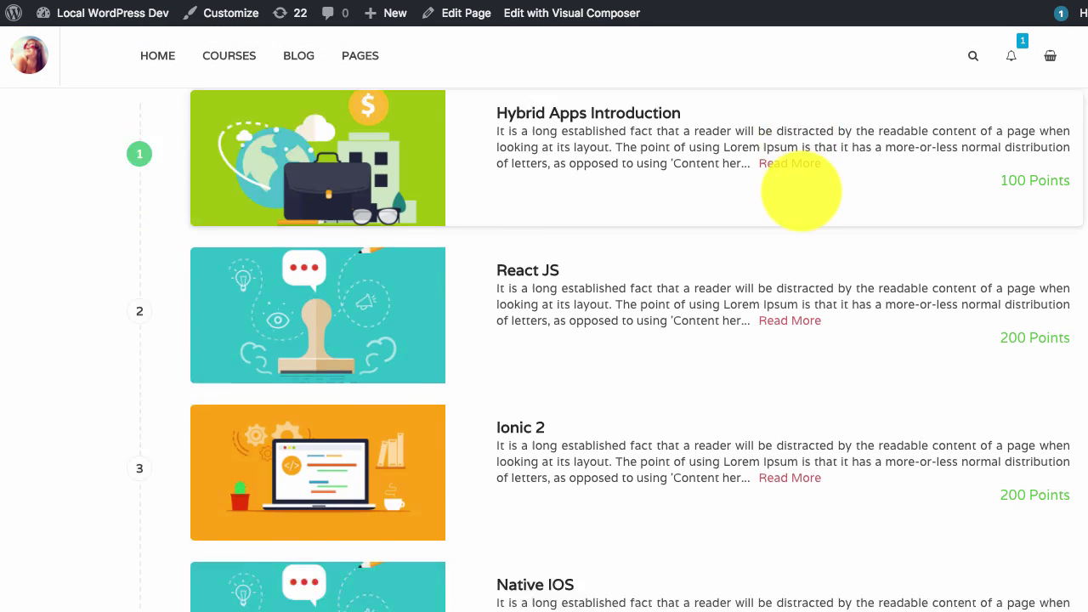
pyautogui.scroll(-2, 801, 195)
pyautogui.scroll(6, 797, 267)
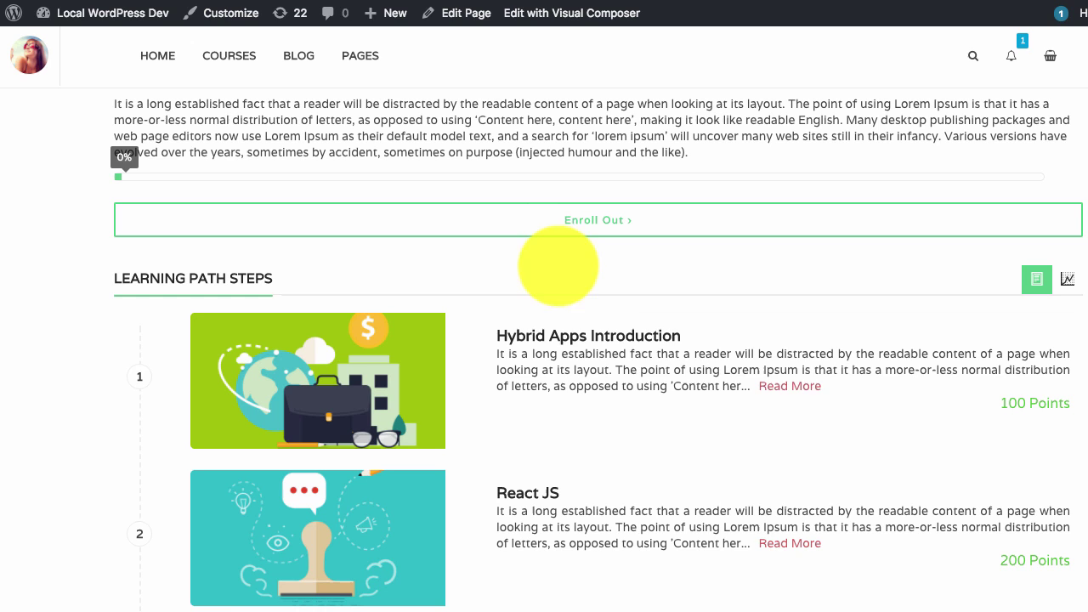
pyautogui.click(779, 387)
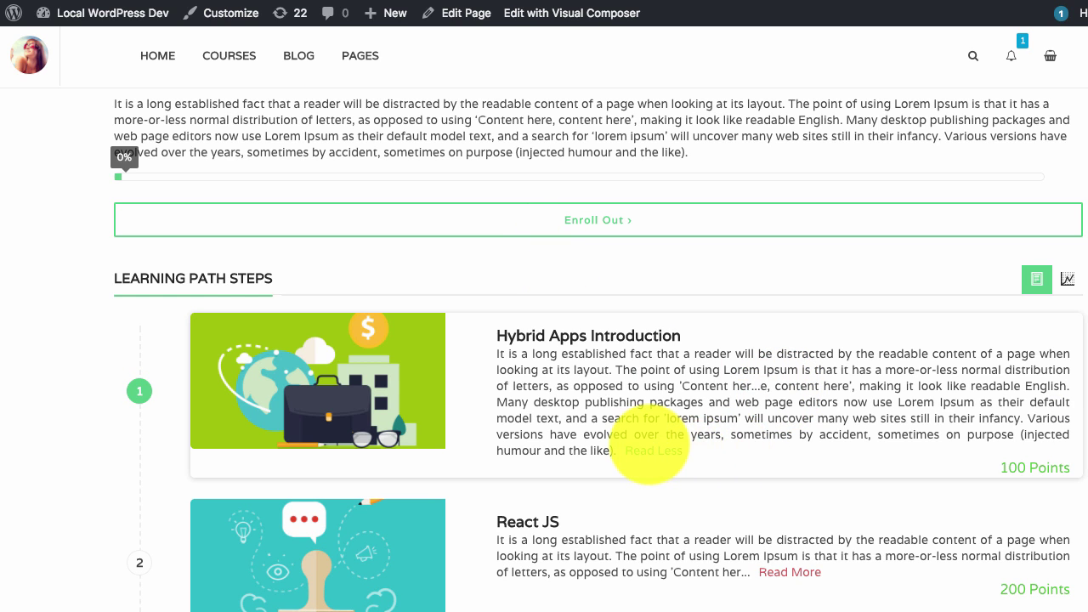
pyautogui.click(647, 451)
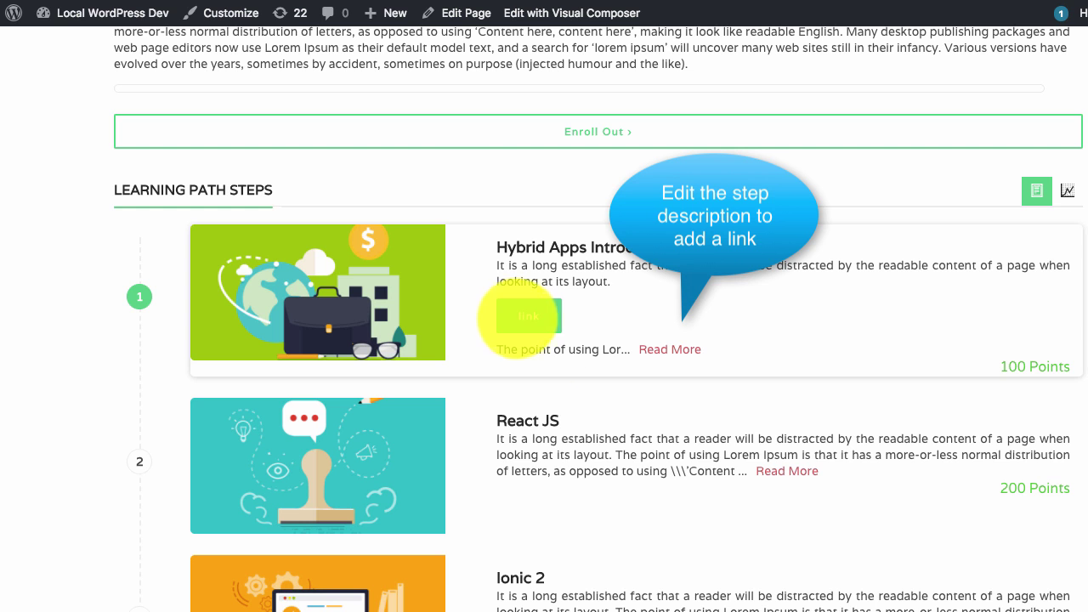
# Step: Follow the link in the Hybrid Apps Introduction step to the Developing Mobile Apps course and show its admin submissions
pyautogui.click(529, 317)
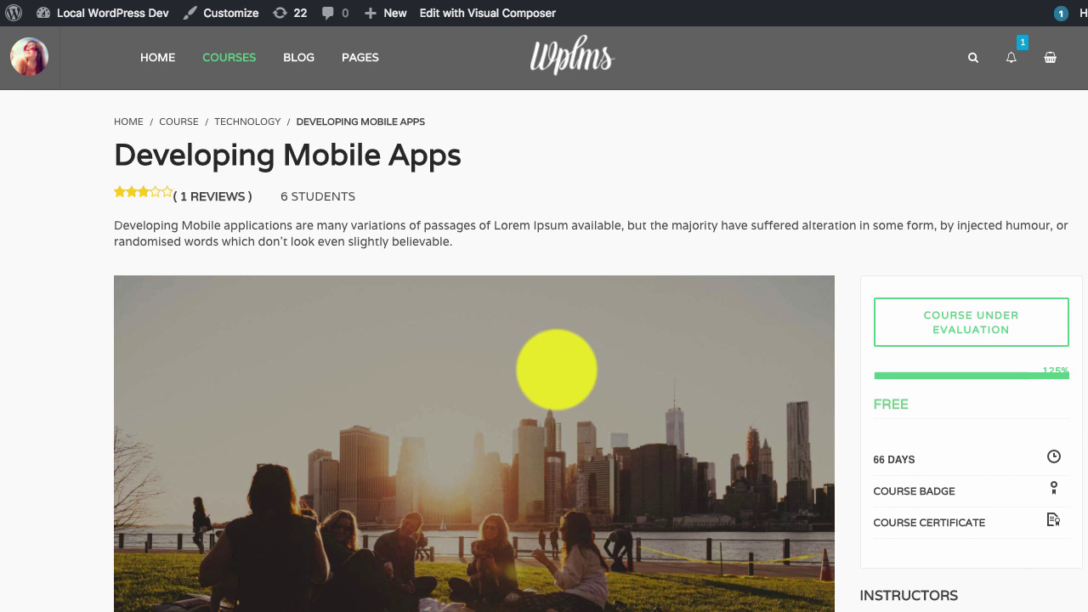
pyautogui.scroll(-5, 593, 371)
pyautogui.scroll(-4, 395, 506)
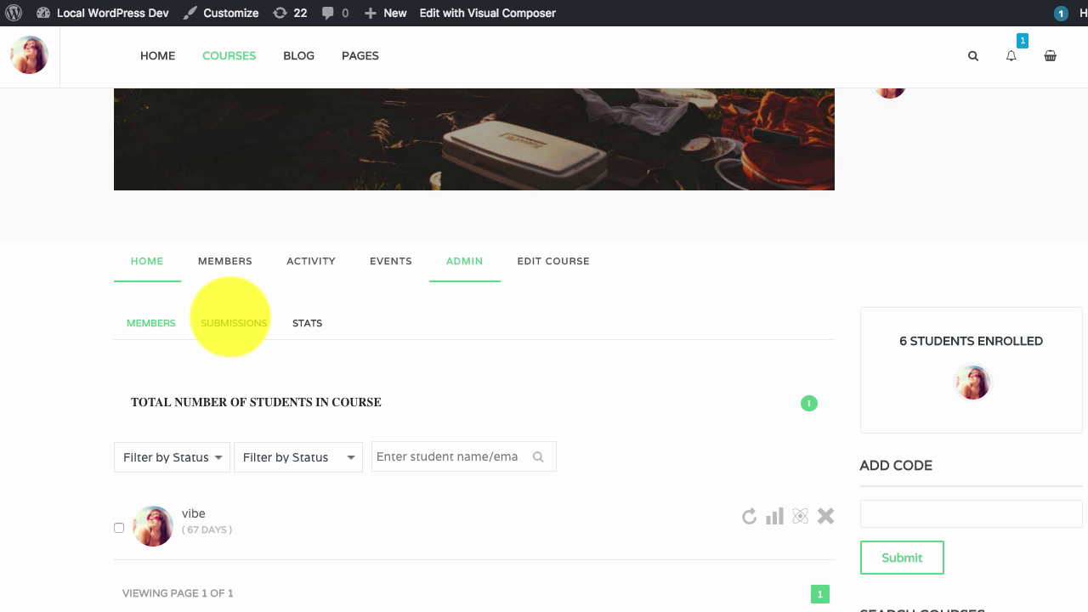
pyautogui.click(229, 317)
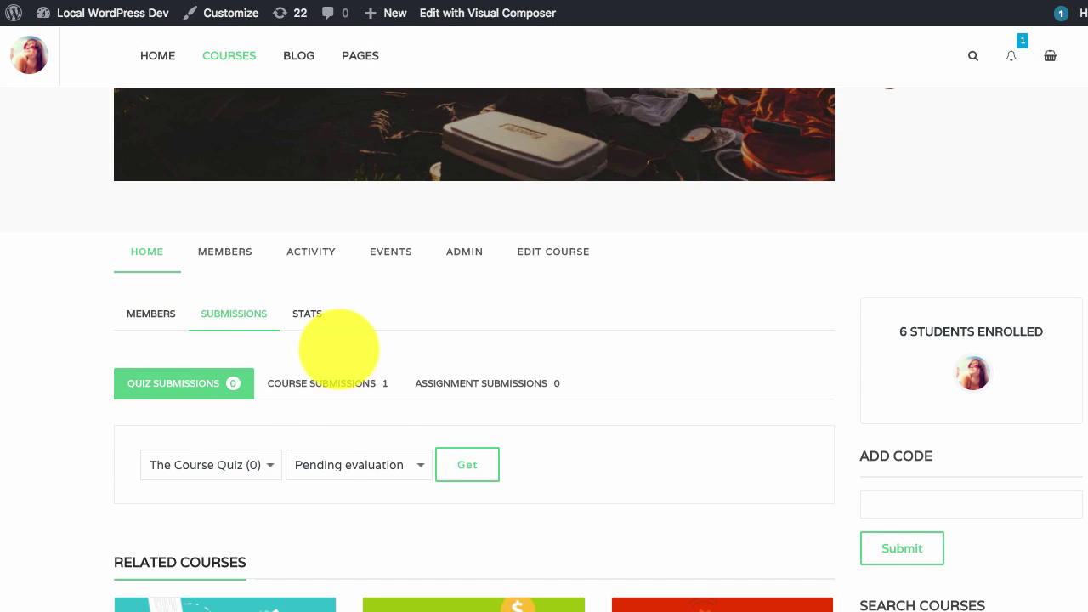
# Step: Retrieve the Developing Mobile Apps course submissions that are pending evaluation
pyautogui.click(302, 383)
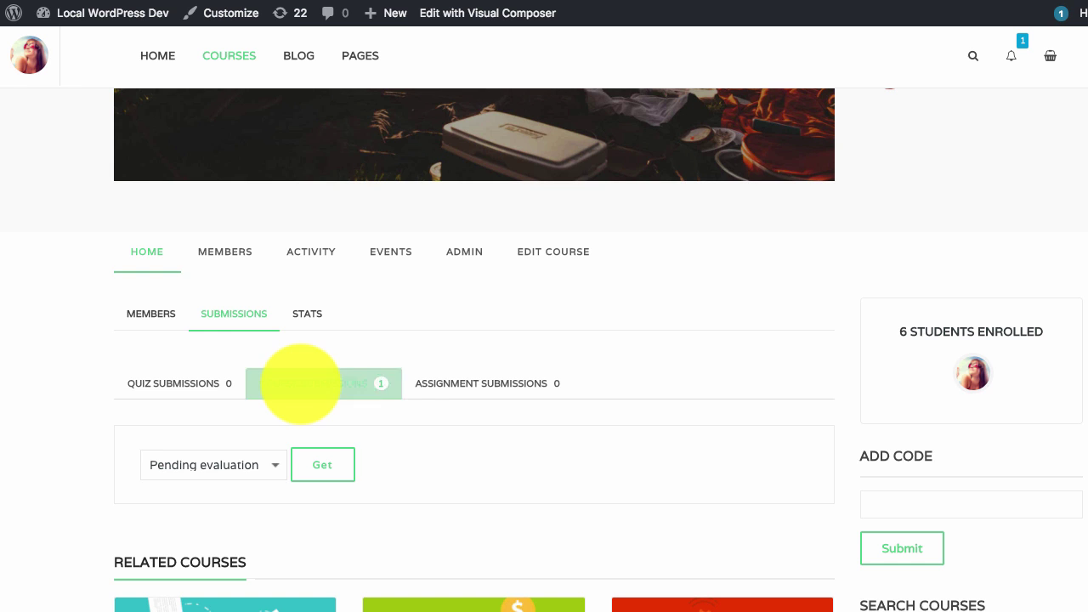
pyautogui.click(325, 466)
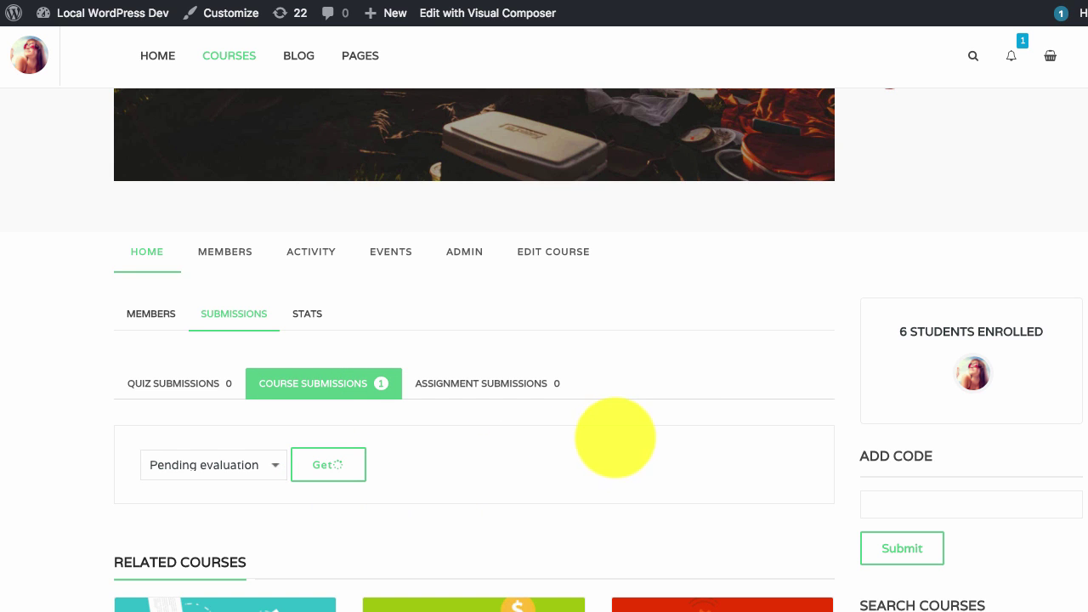
pyautogui.scroll(-7, 672, 425)
pyautogui.scroll(3, 748, 391)
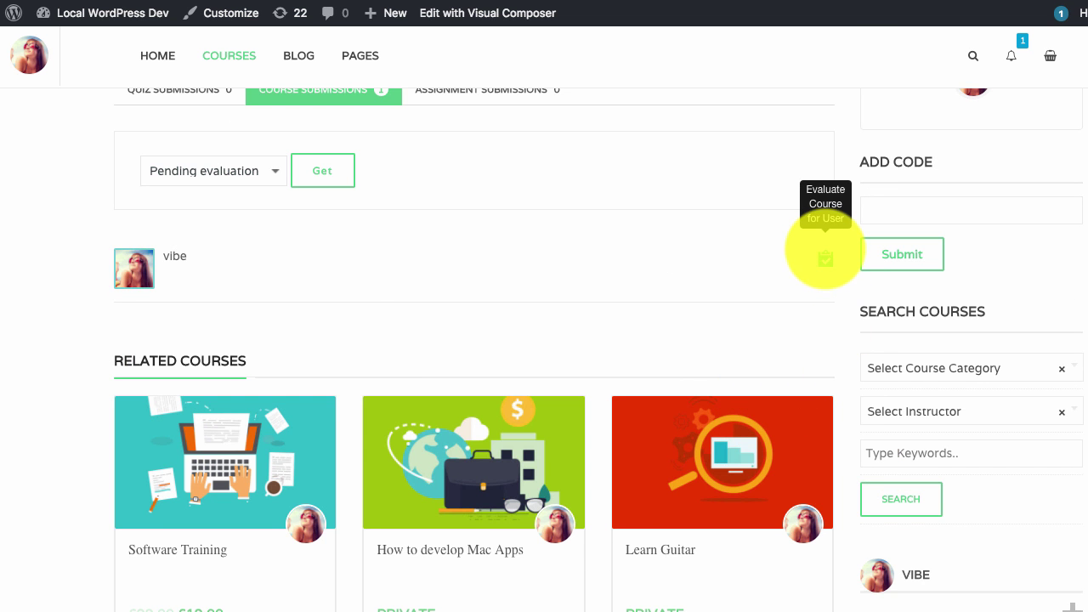
# Step: Open the course evaluation for the submitting student, go to the course percentage, and mark the course complete
pyautogui.click(821, 254)
pyautogui.scroll(-5, 672, 420)
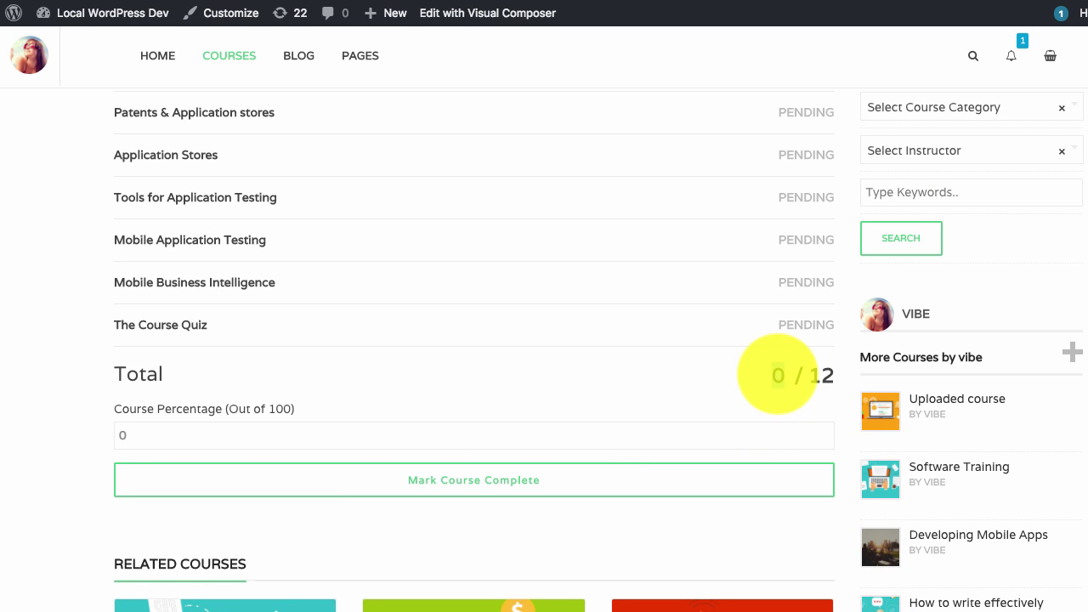
pyautogui.click(349, 440)
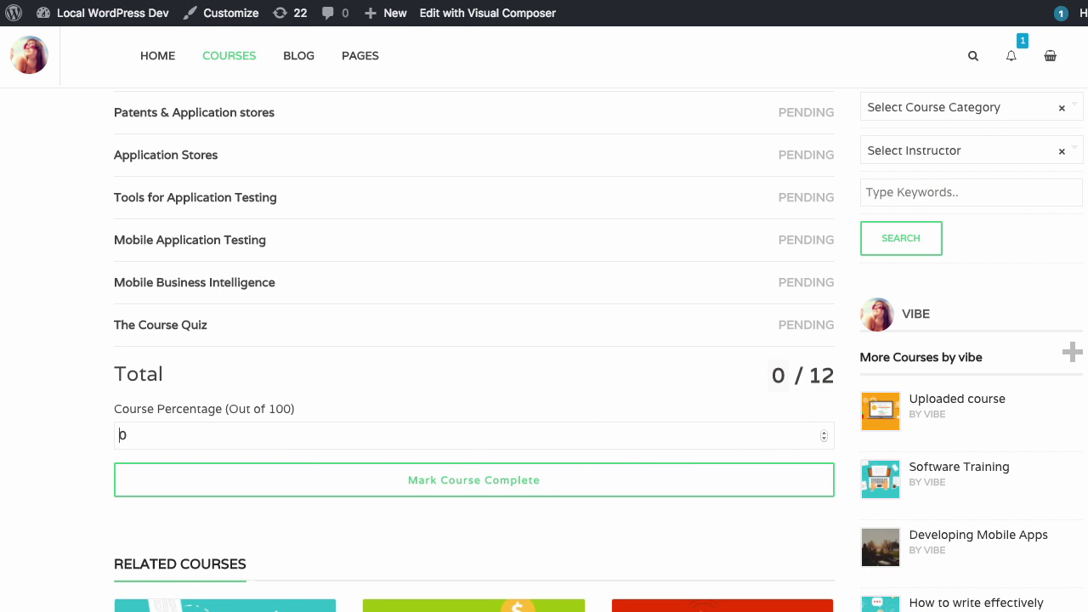
pyautogui.click(387, 480)
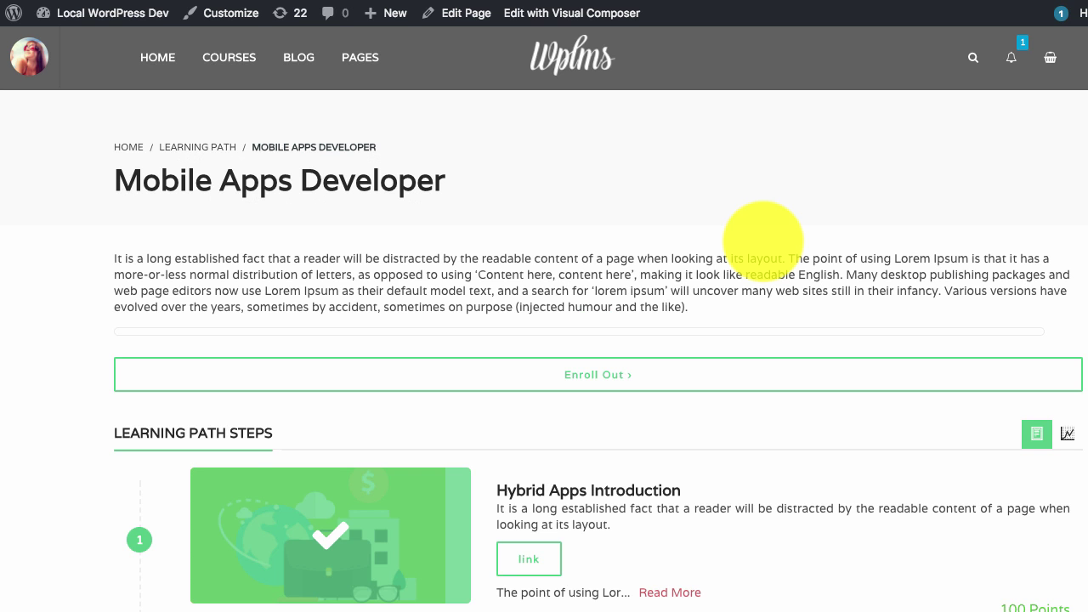
# Step: Review the completion marks on the steps of the Mobile Apps Developer learning path's public page
pyautogui.scroll(-10, 767, 238)
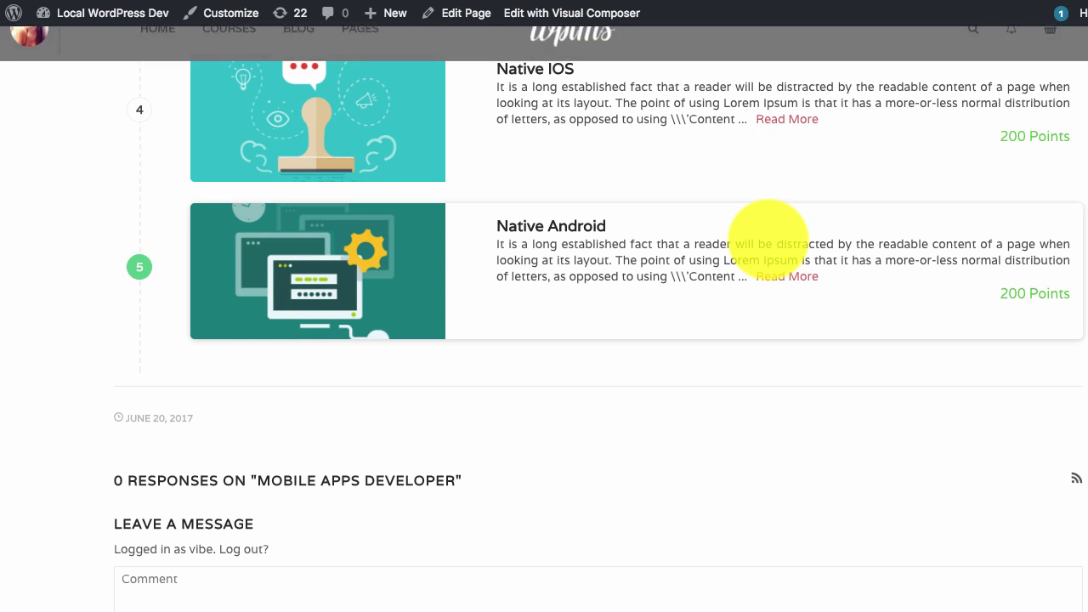
pyautogui.scroll(10, 765, 230)
pyautogui.scroll(-3, 826, 189)
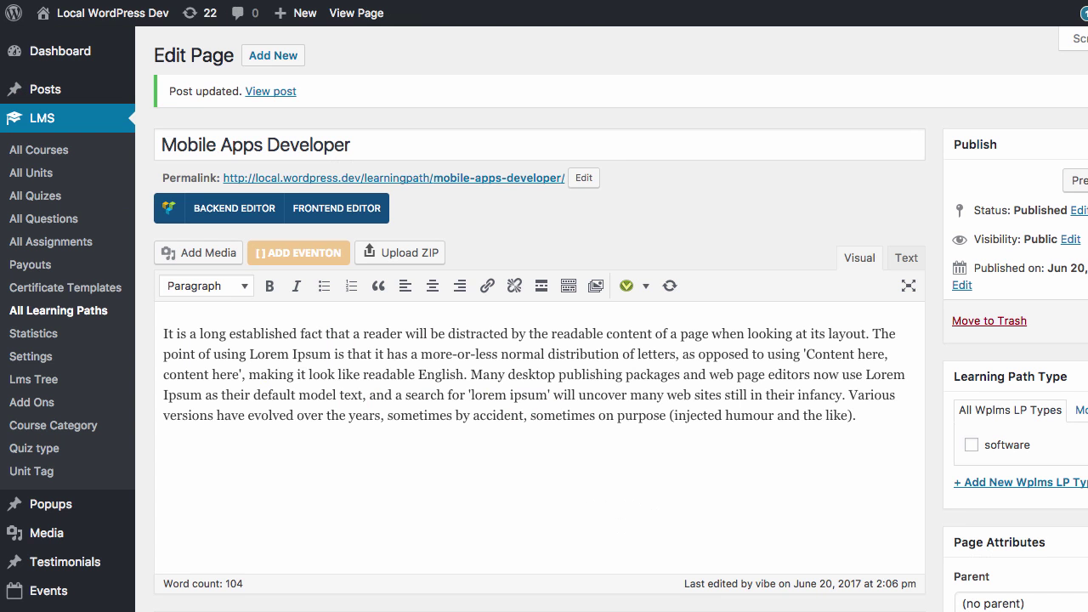
# Step: Expand the Learning Path Settings in the Mobile Apps Developer path's editor and examine the Learning Path complete points
pyautogui.scroll(-15, 620, 195)
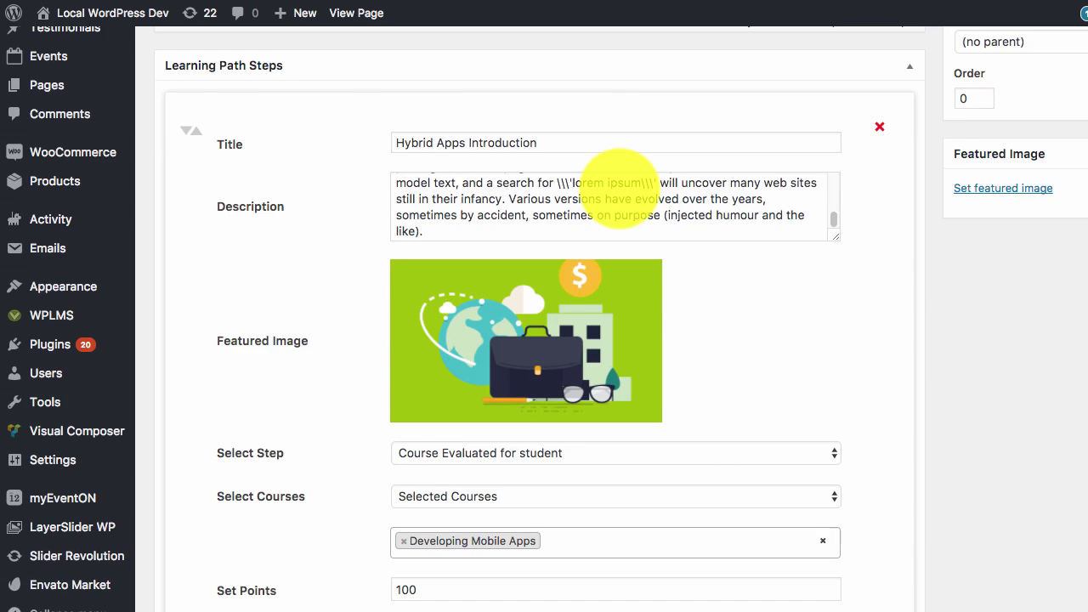
pyautogui.scroll(-20, 620, 195)
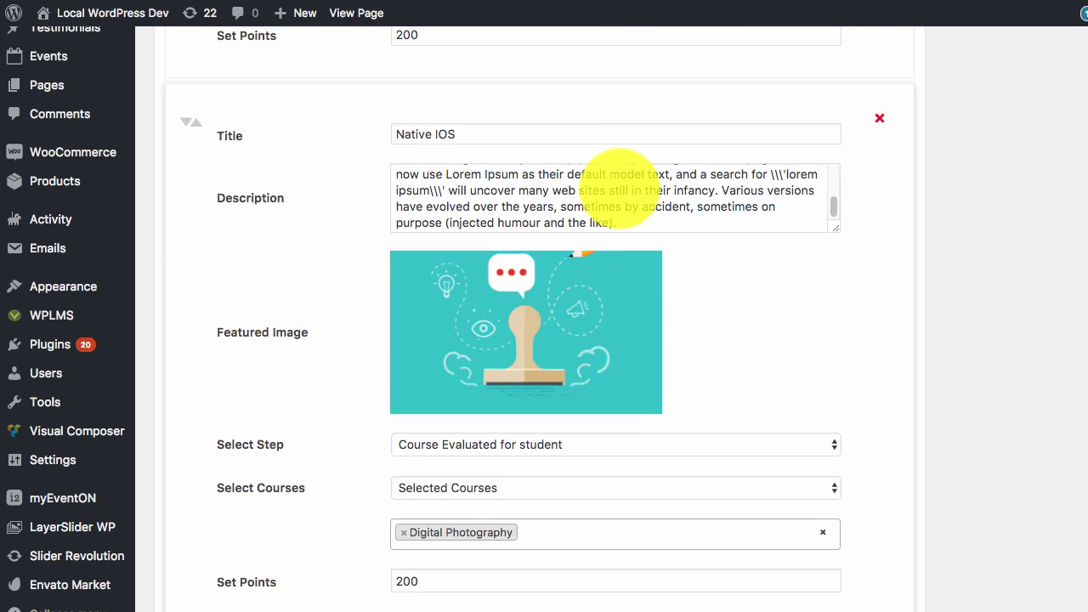
pyautogui.scroll(-5, 621, 191)
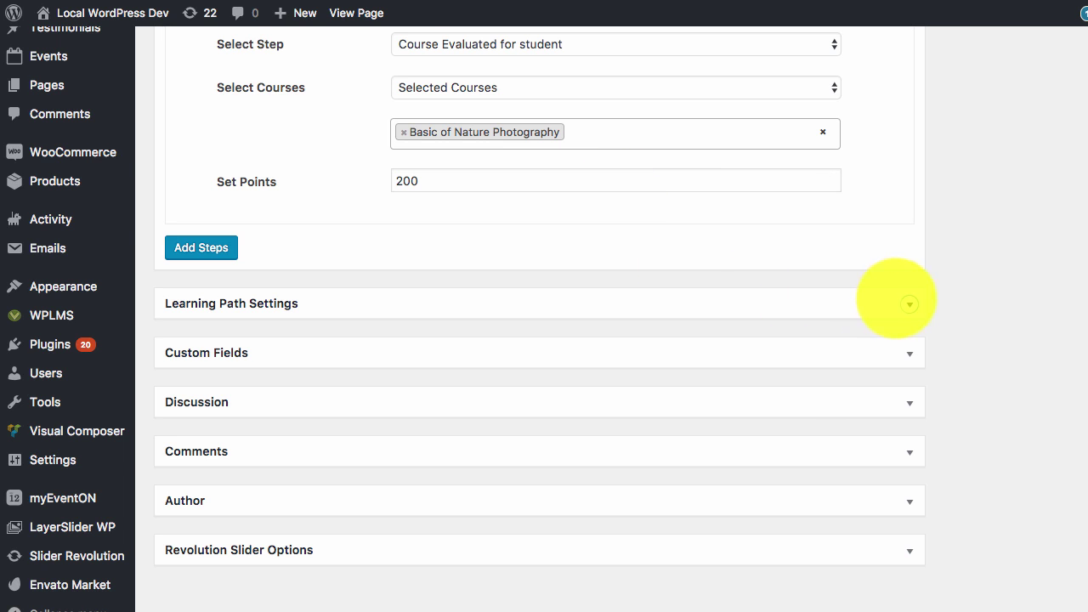
pyautogui.click(880, 299)
pyautogui.scroll(-1, 892, 297)
pyautogui.scroll(-10, 850, 293)
pyautogui.scroll(-3, 608, 255)
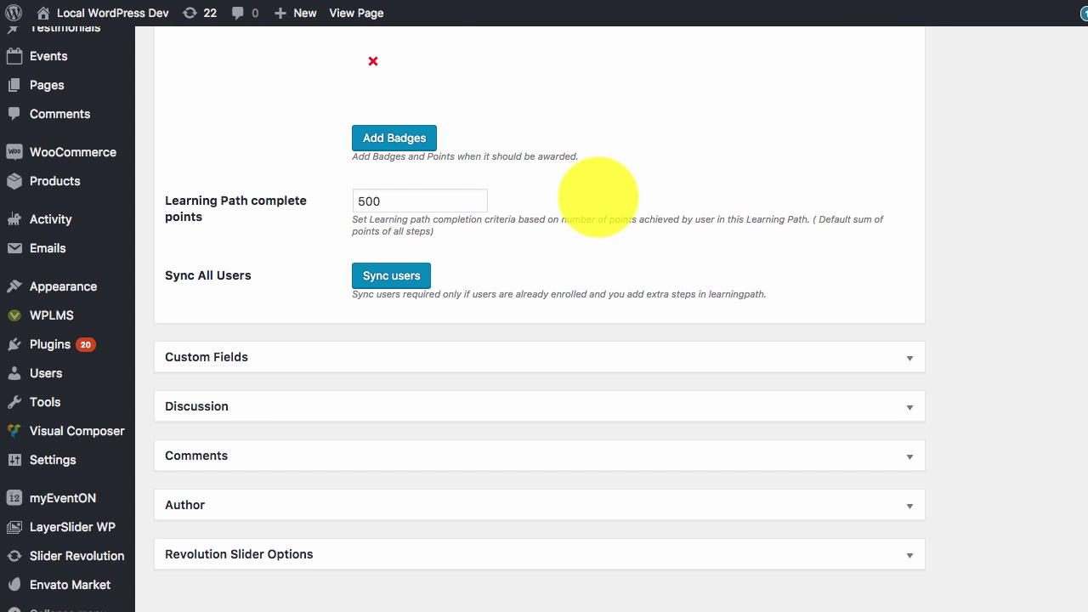
pyautogui.scroll(1, 525, 245)
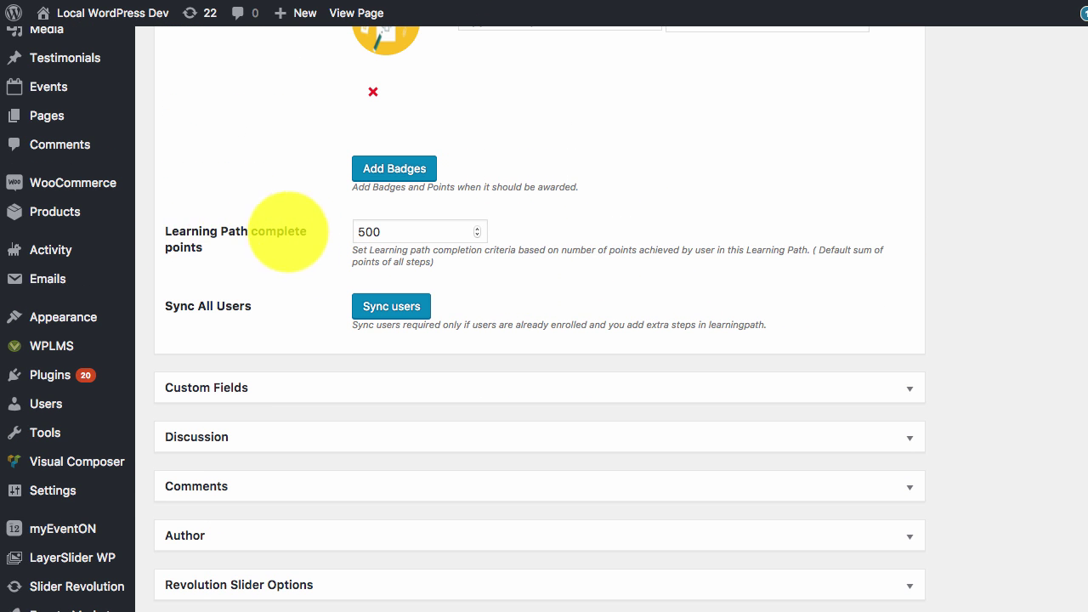
pyautogui.click(401, 231)
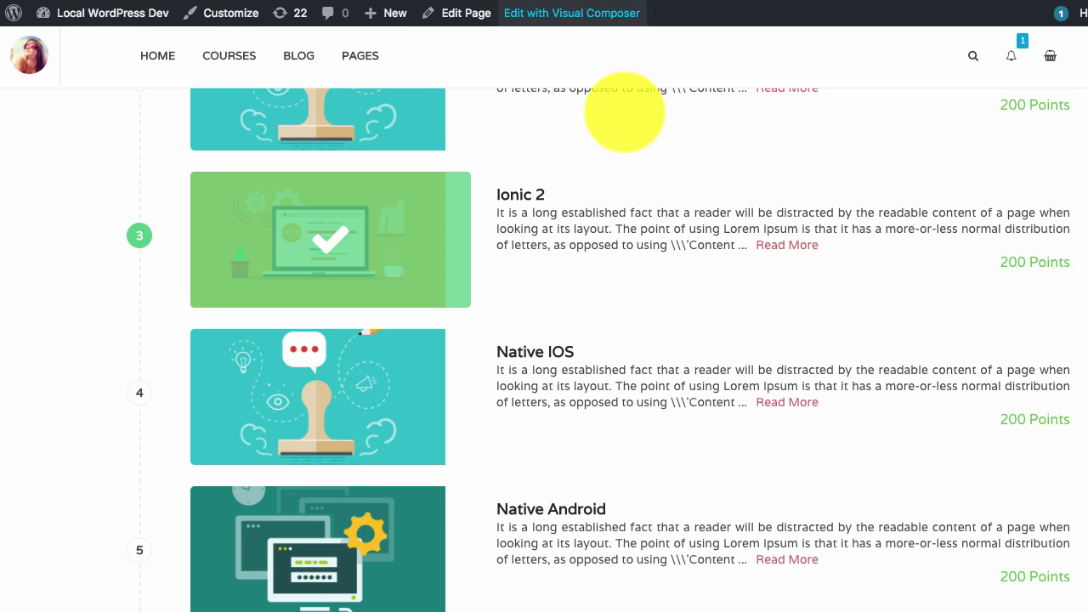
# Step: Compare the points of the completed steps on the path's public page with its overall progress bar
pyautogui.scroll(3, 878, 334)
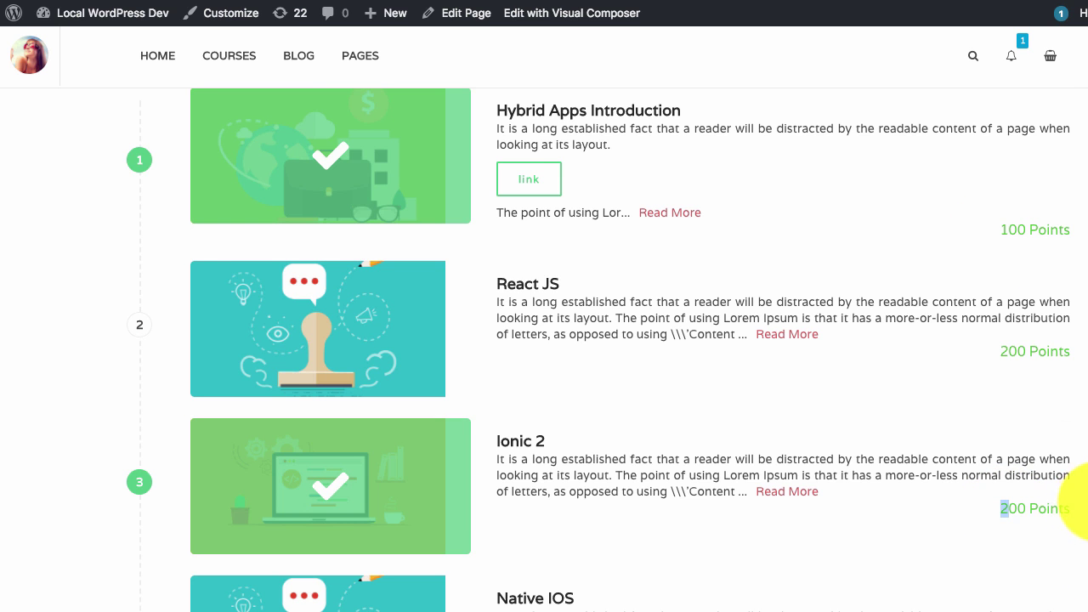
pyautogui.moveTo(1010, 508); pyautogui.dragTo(965, 504)
pyautogui.scroll(5, 892, 503)
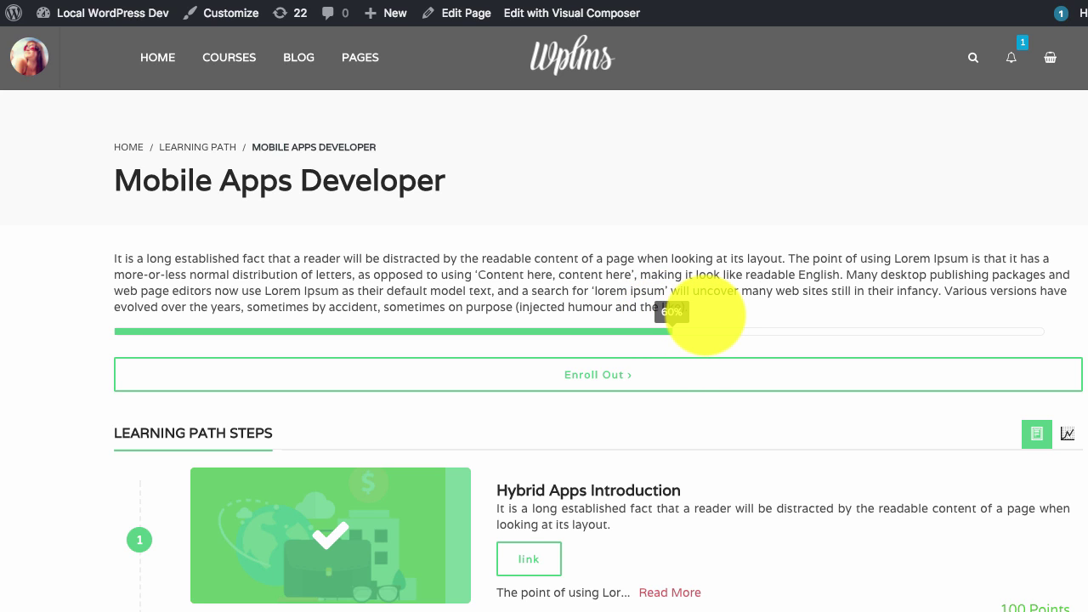
# Step: Open the profile's learning paths to review each path's points, and view the certifications under My Achievements
pyautogui.click(28, 56)
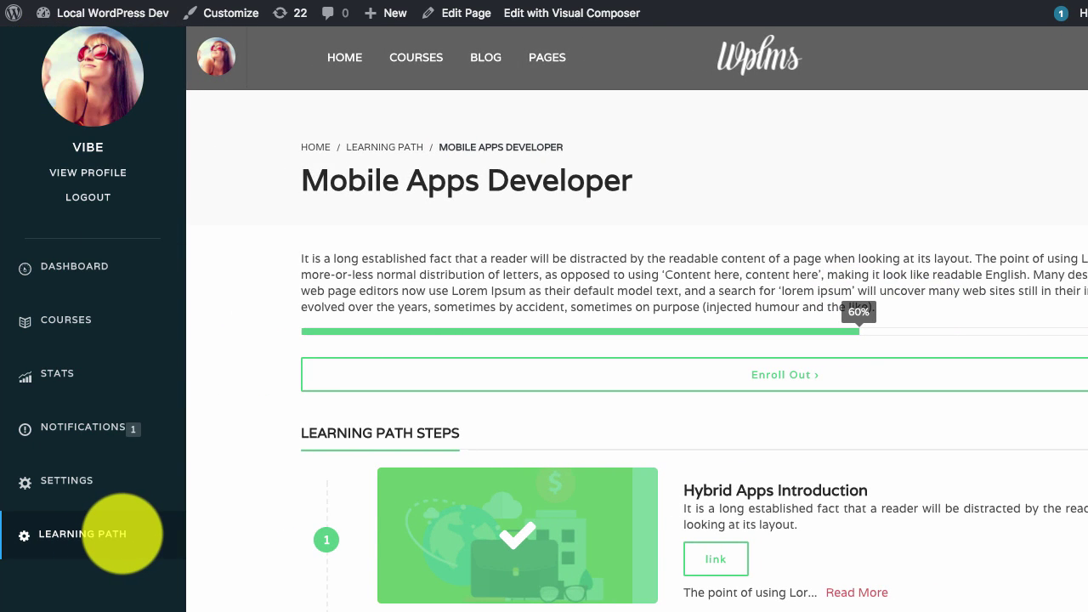
pyautogui.click(122, 534)
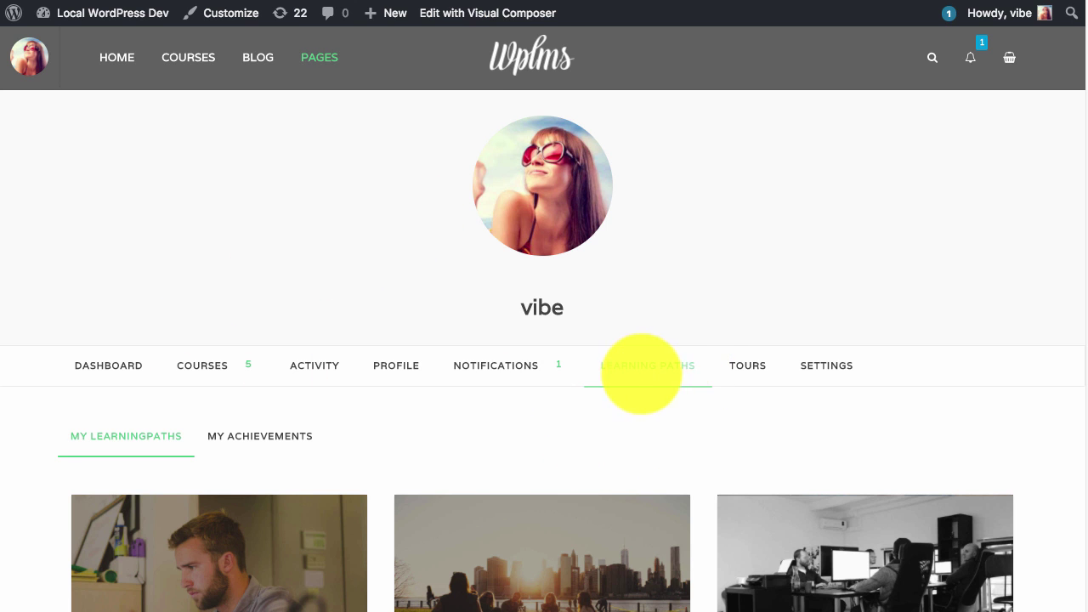
pyautogui.scroll(-3, 700, 348)
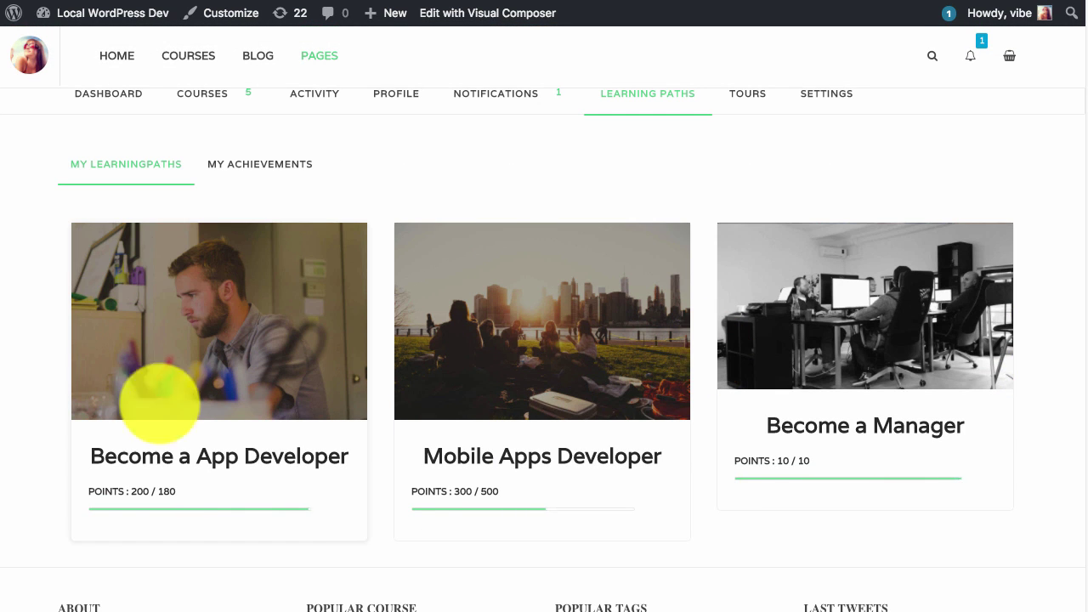
pyautogui.scroll(-1, 242, 492)
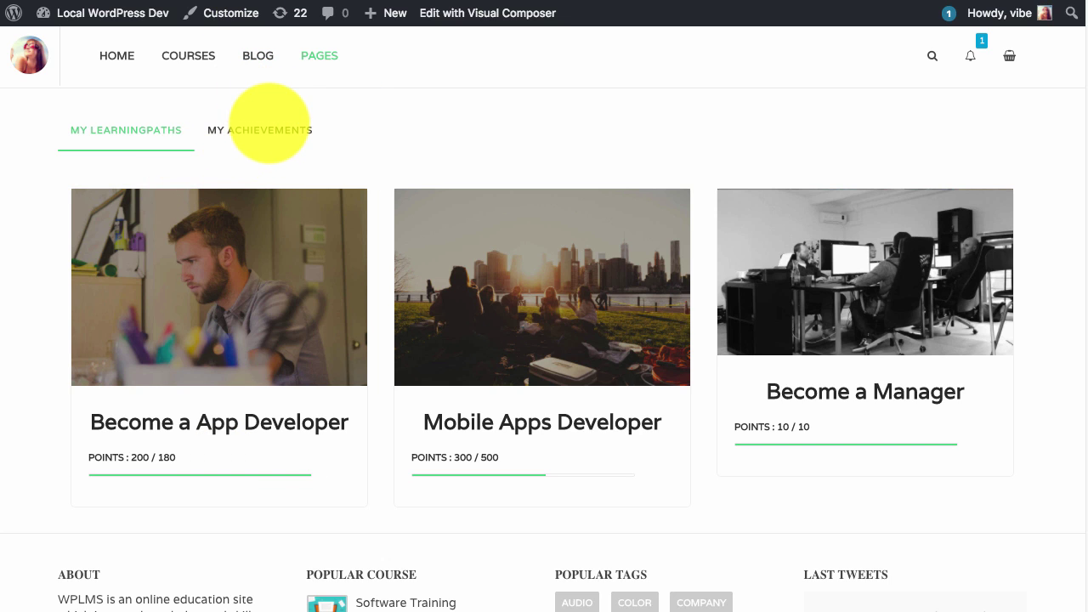
pyautogui.click(270, 129)
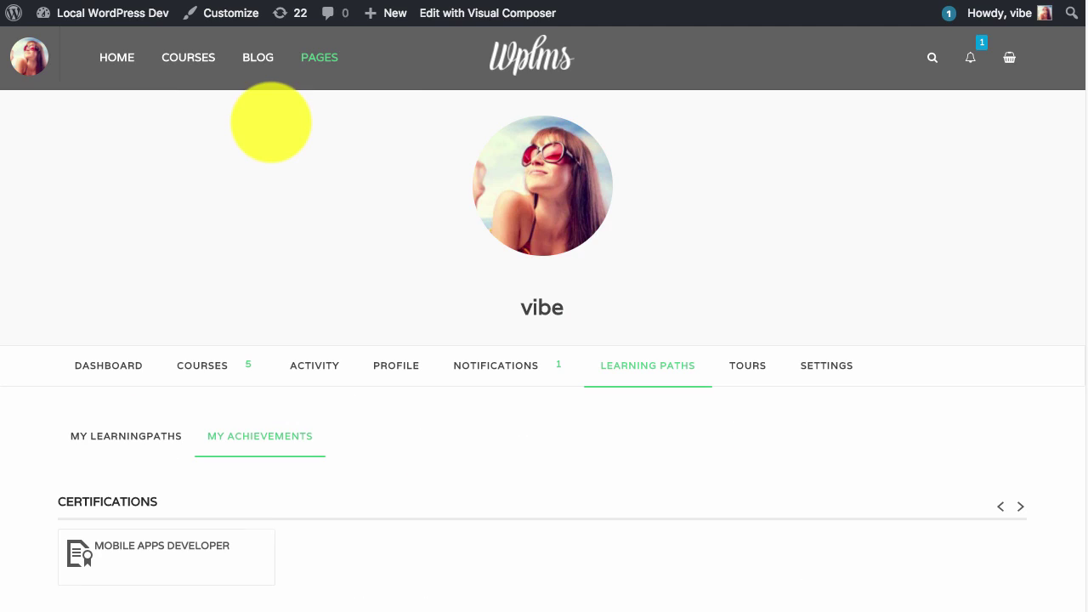
pyautogui.scroll(-3, 544, 182)
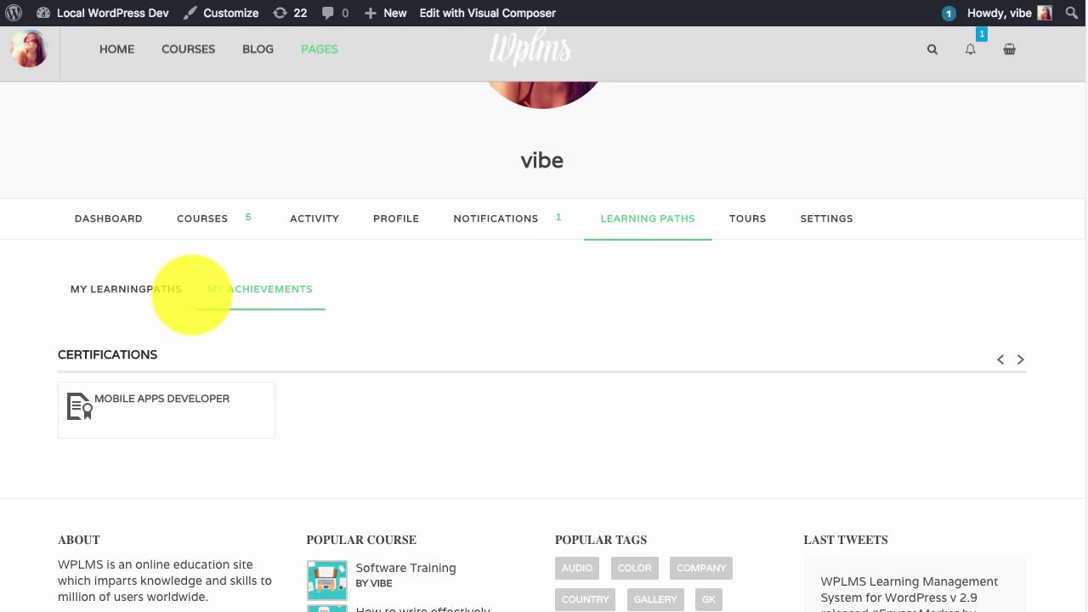